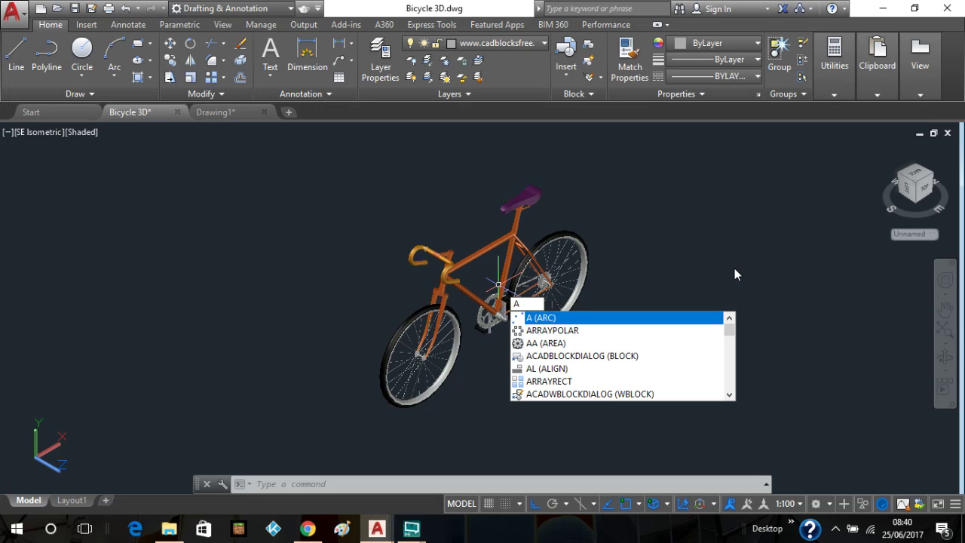
Cancel the partly typed command in the bicycle drawing and head to the Drawing1 tab
key("Escape")
key("Escape")
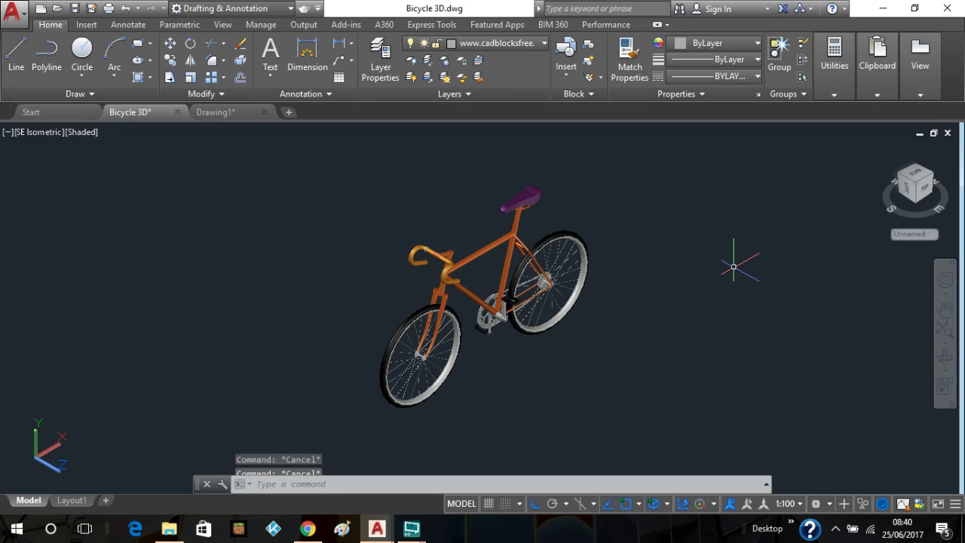
mouse_move(233, 116)
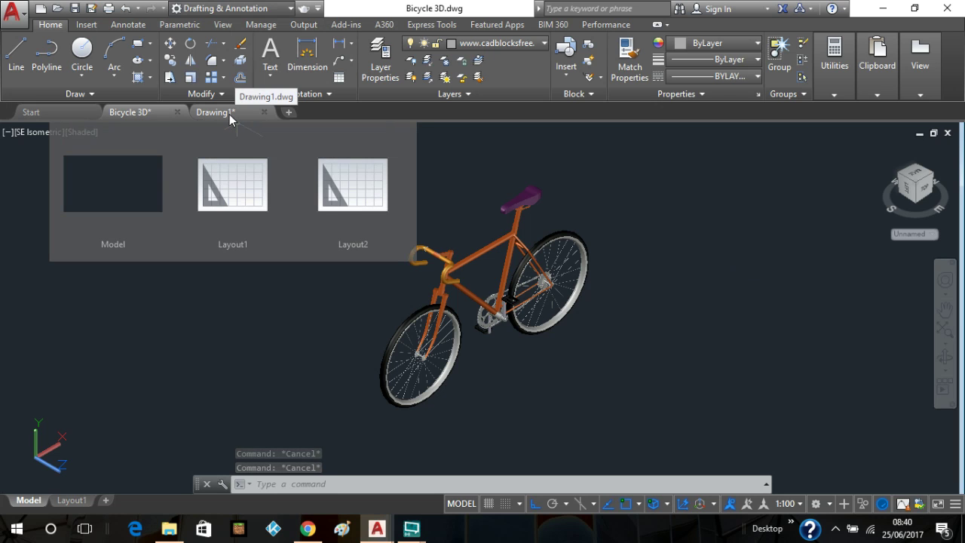
left_click(230, 114)
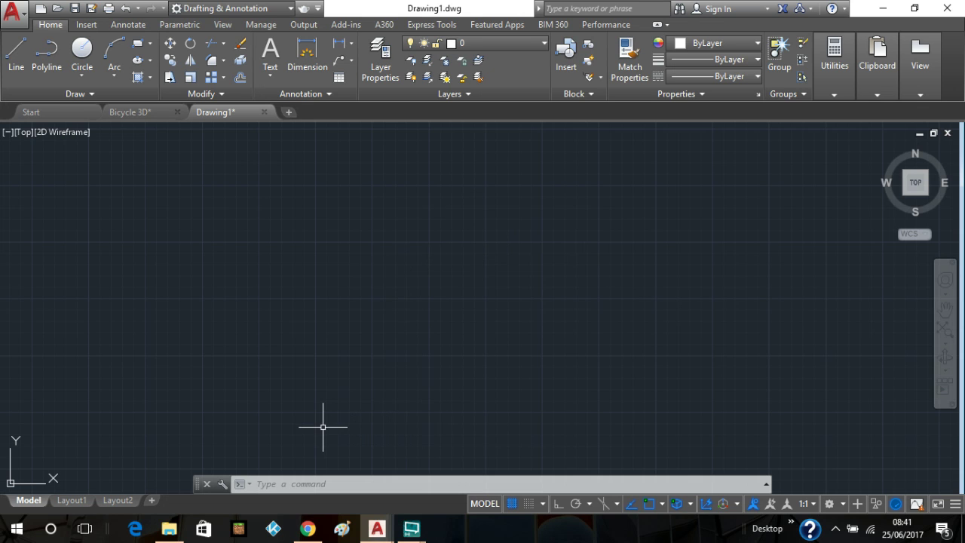
Copy the dimensioned cartridge drawing from the 'bullet technical drawing' image results
left_click(307, 528)
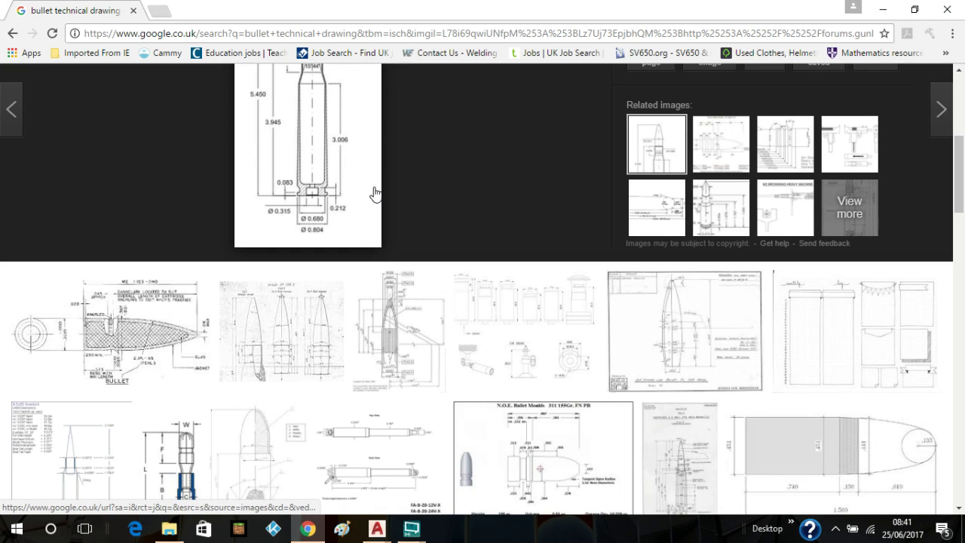
right_click(319, 184)
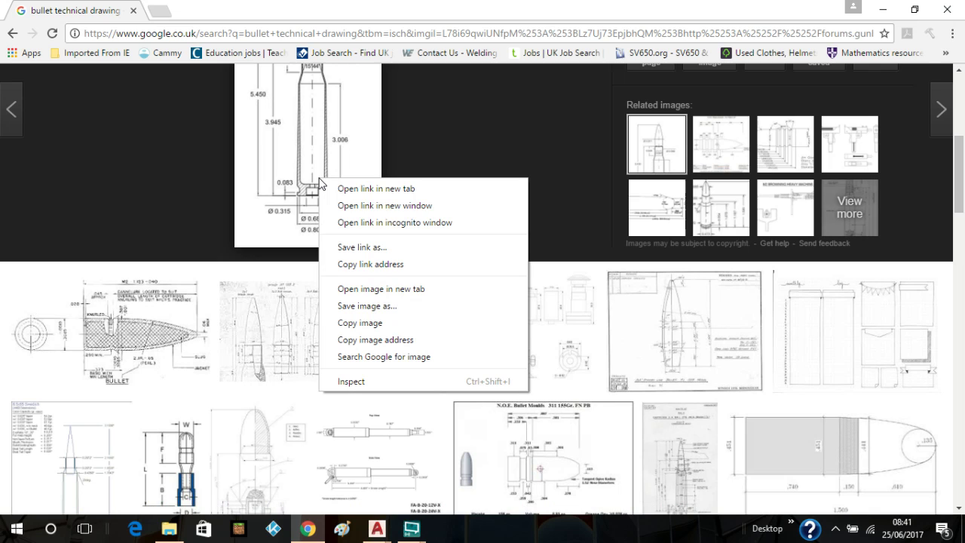
left_click(365, 324)
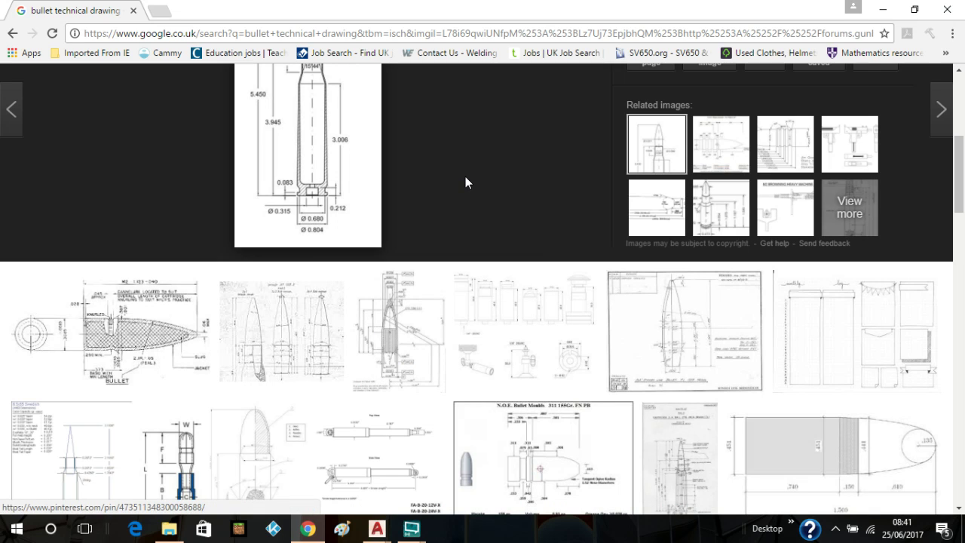
Return to Drawing1 and paste the cartridge image from the clipboard onto the canvas
left_click(377, 528)
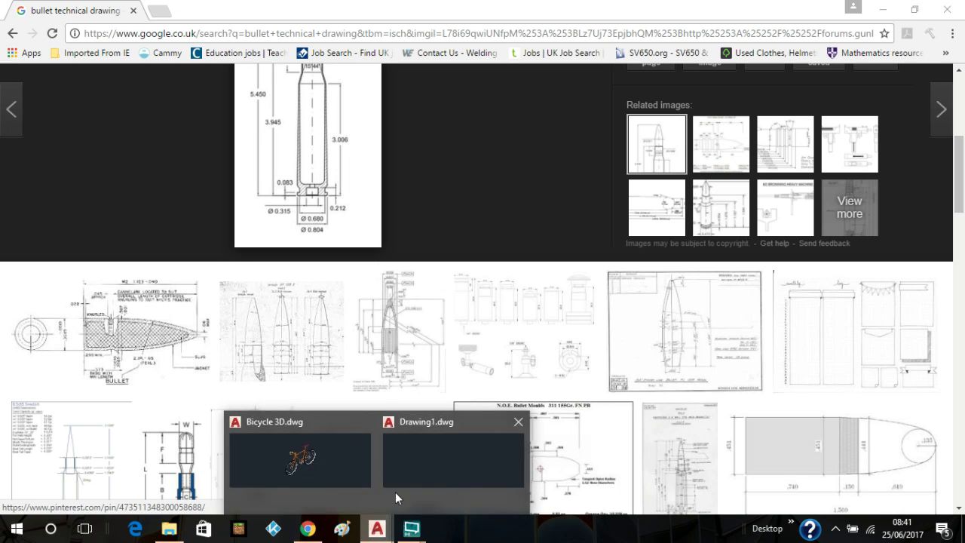
left_click(425, 455)
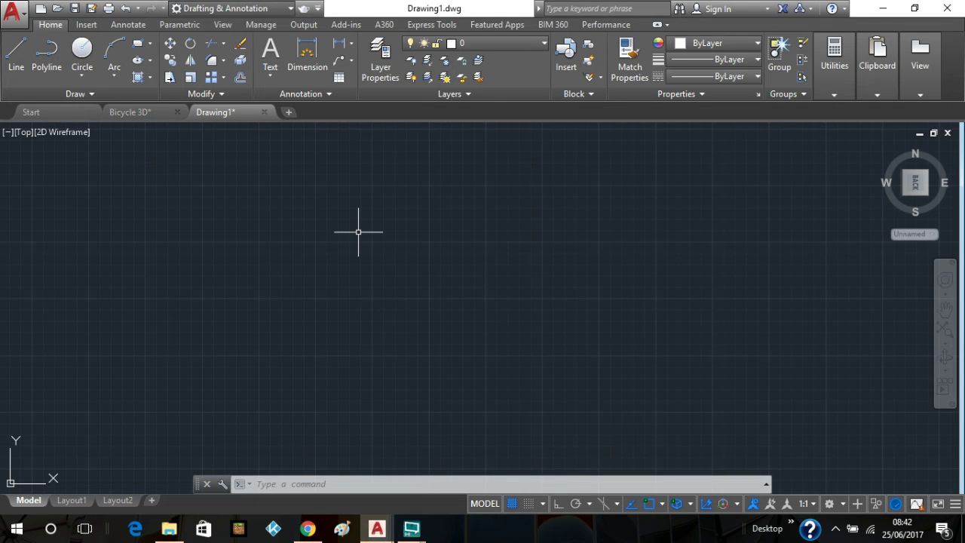
right_click(224, 263)
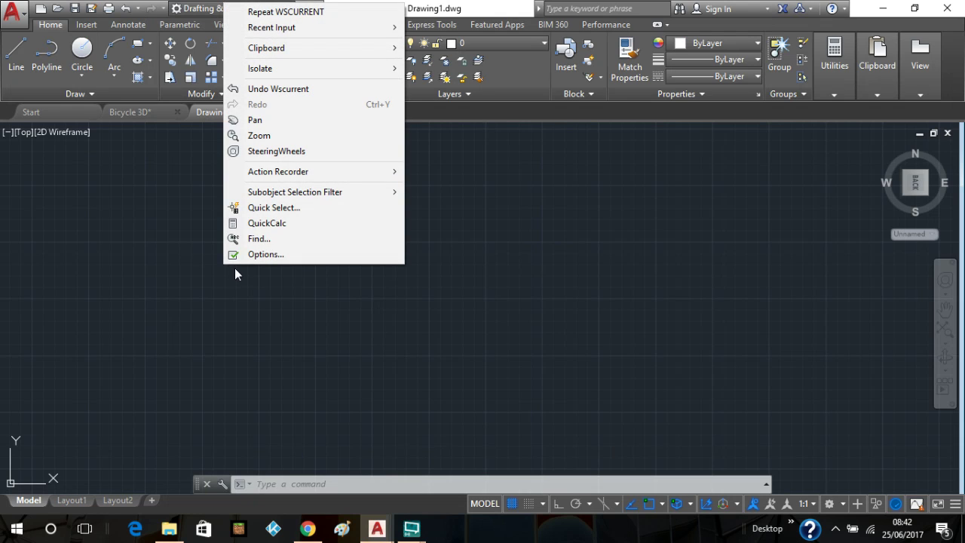
mouse_move(313, 50)
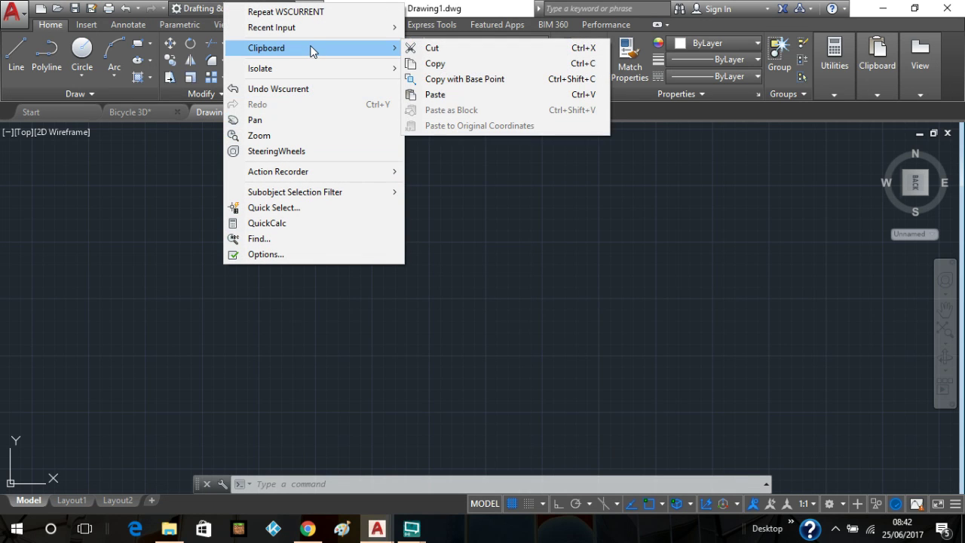
left_click(445, 94)
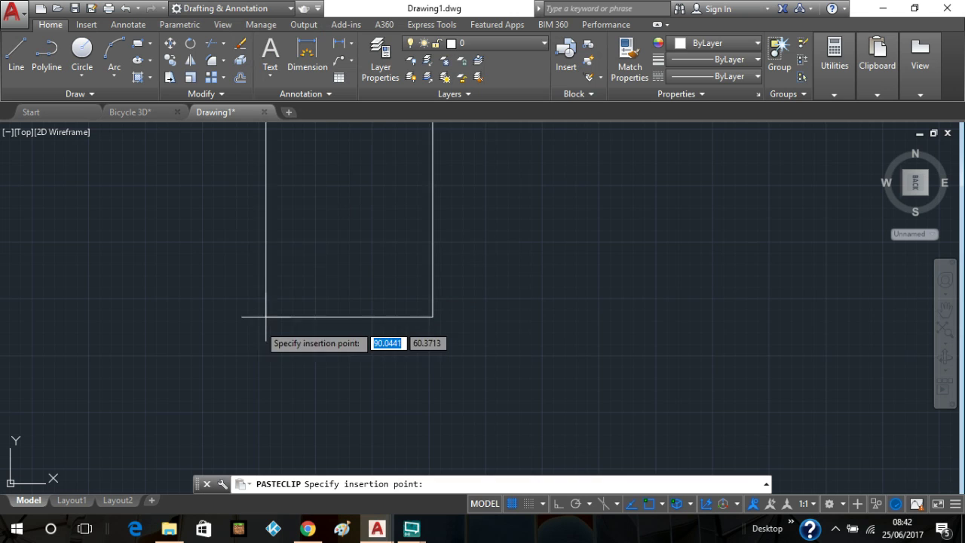
left_click(197, 388)
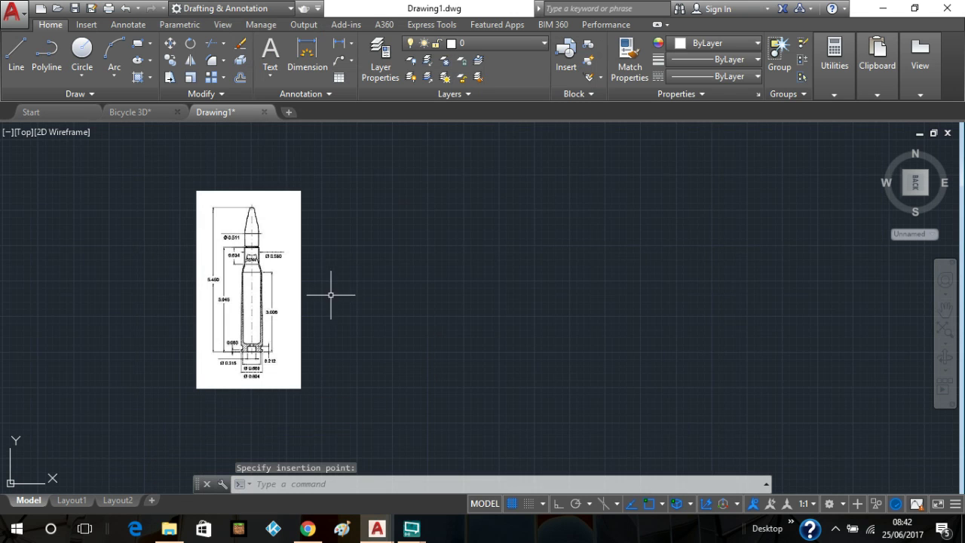
scroll(329, 290, "up", 2)
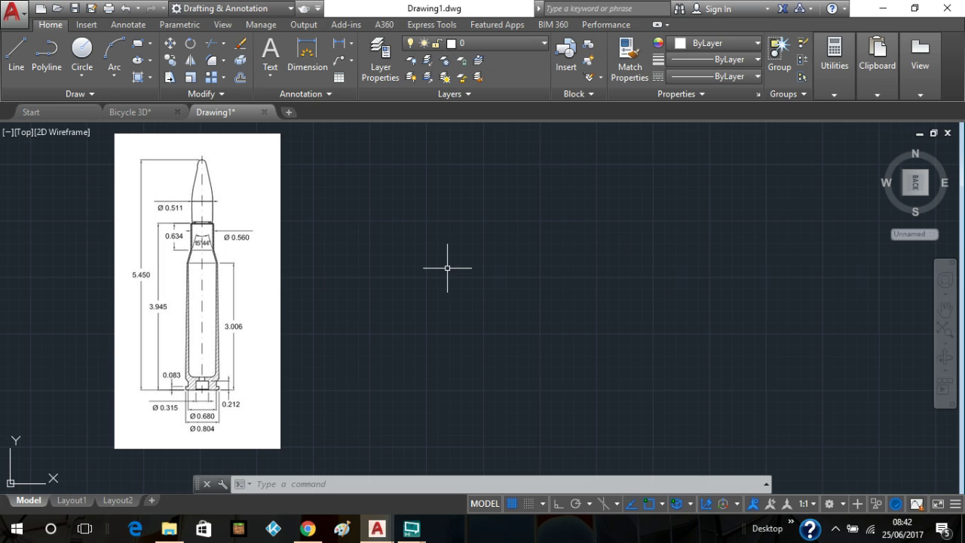
left_click(842, 504)
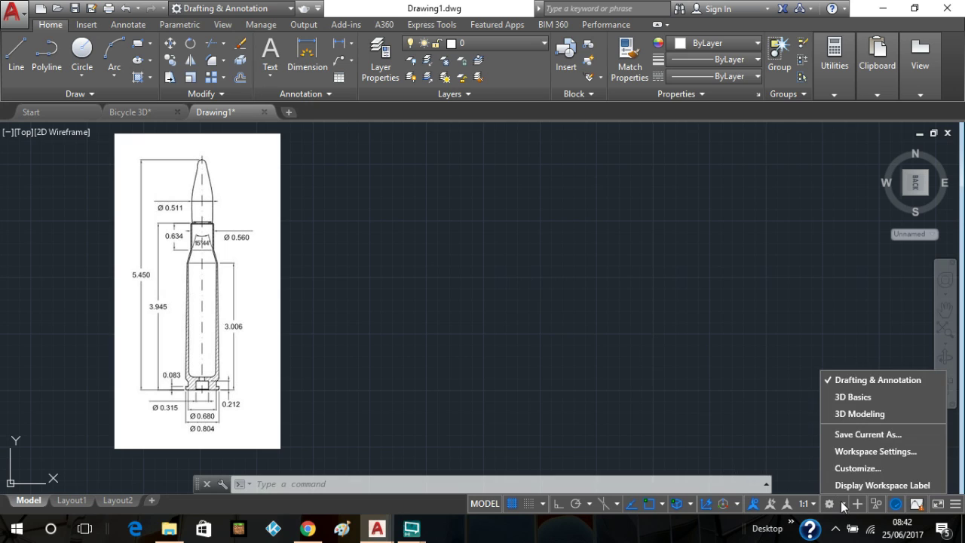
left_click(764, 318)
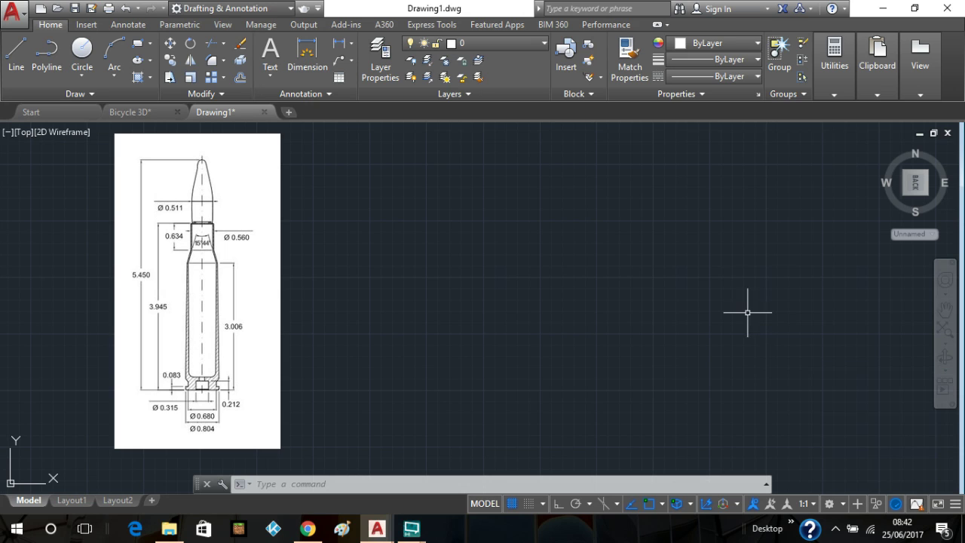
mouse_move(874, 81)
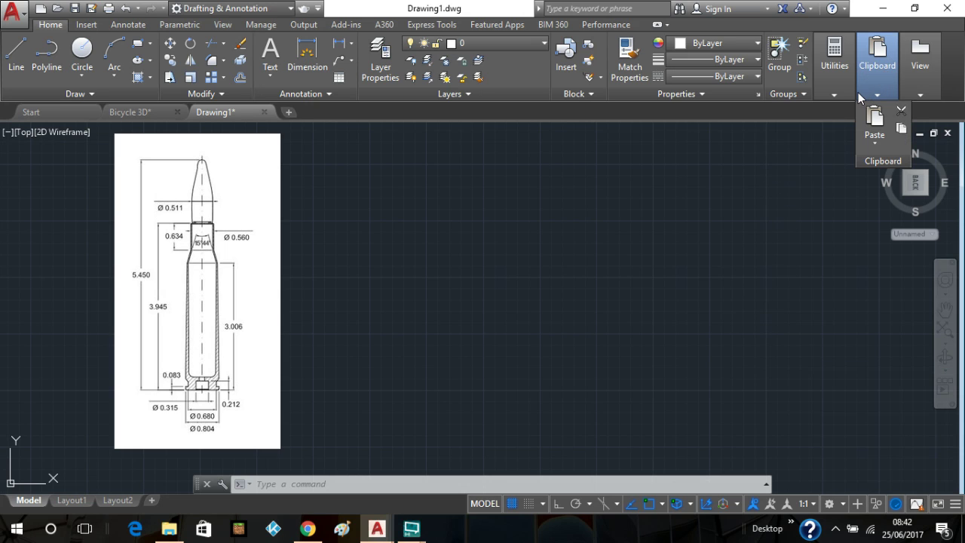
Make the red 'ref' layer current from the Home tab's Layer list
left_click(526, 44)
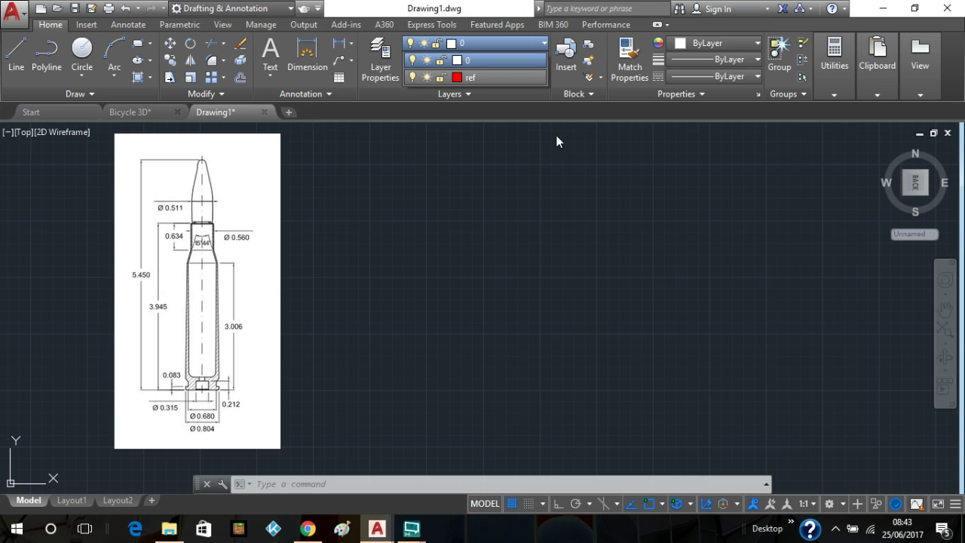
left_click(518, 77)
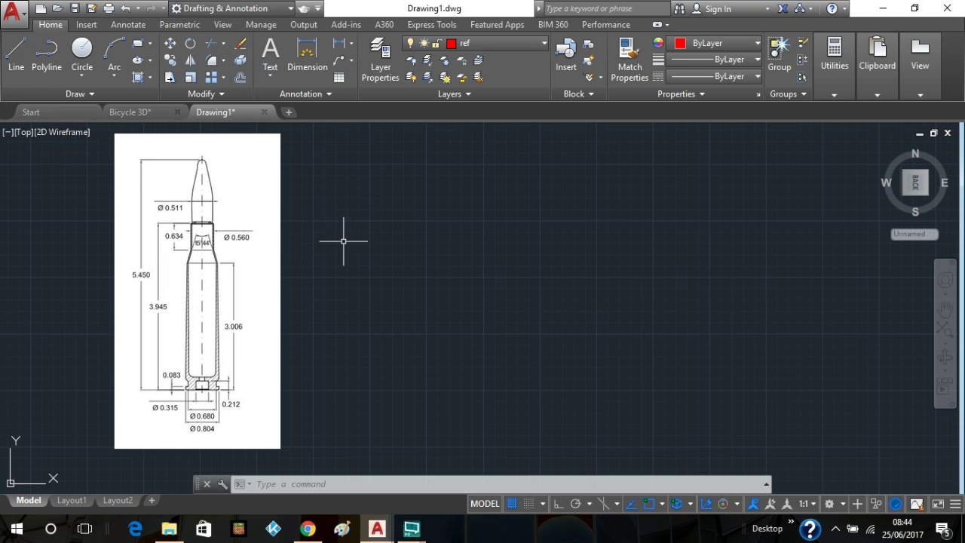
Trace the bullet tip's left edge with red lines from the point down to the neck corner
scroll(343, 241, "up", 4)
scroll(345, 244, "down", 2)
middle_click_drag(344, 243, 572, 315)
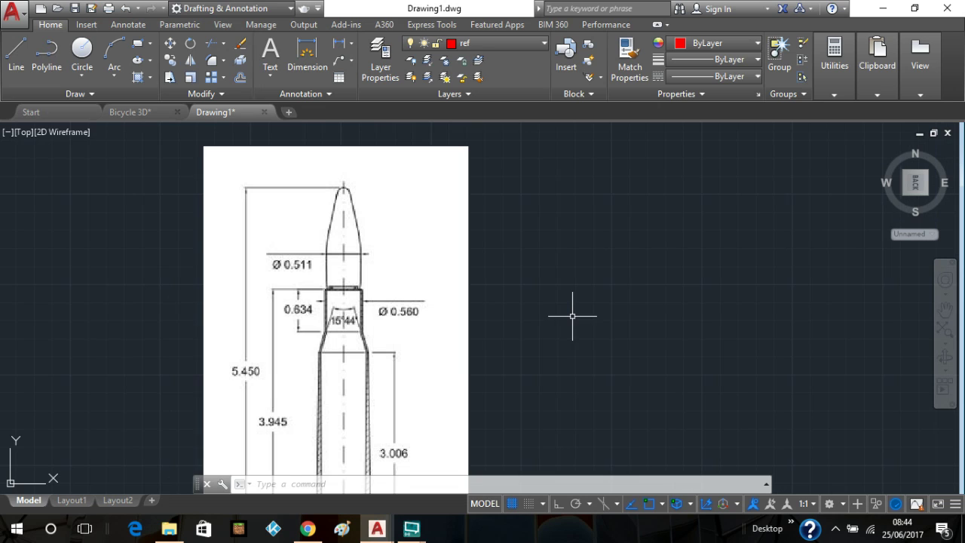
left_click(17, 59)
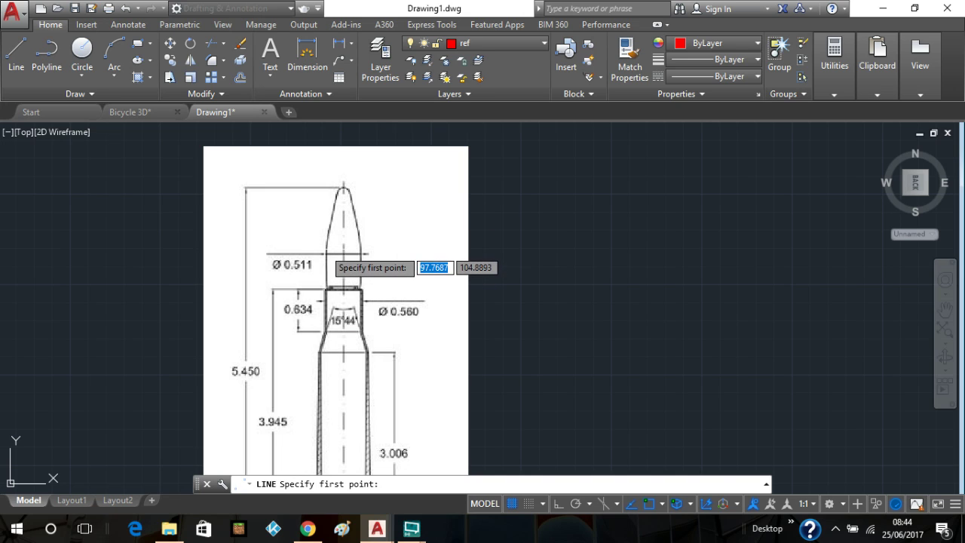
left_click(344, 188)
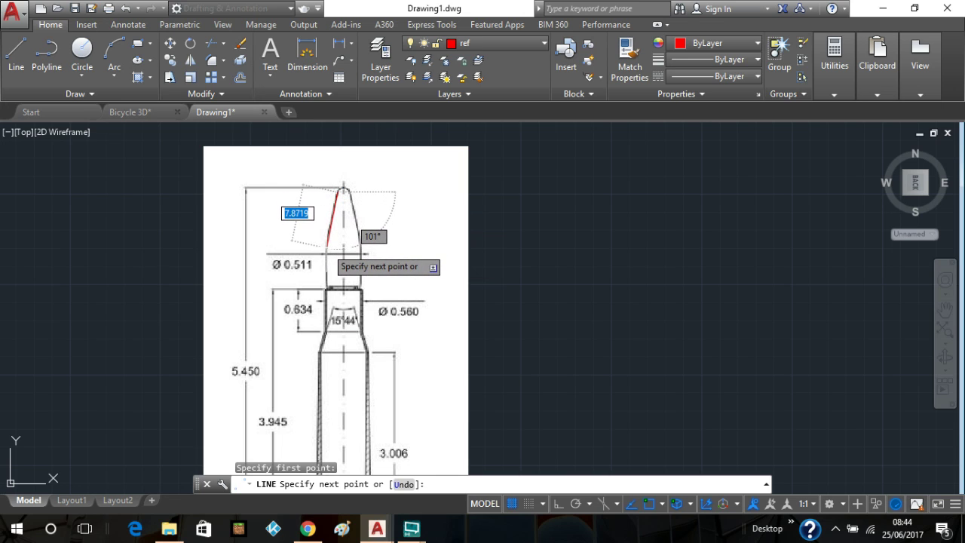
left_click(326, 246)
left_click(325, 285)
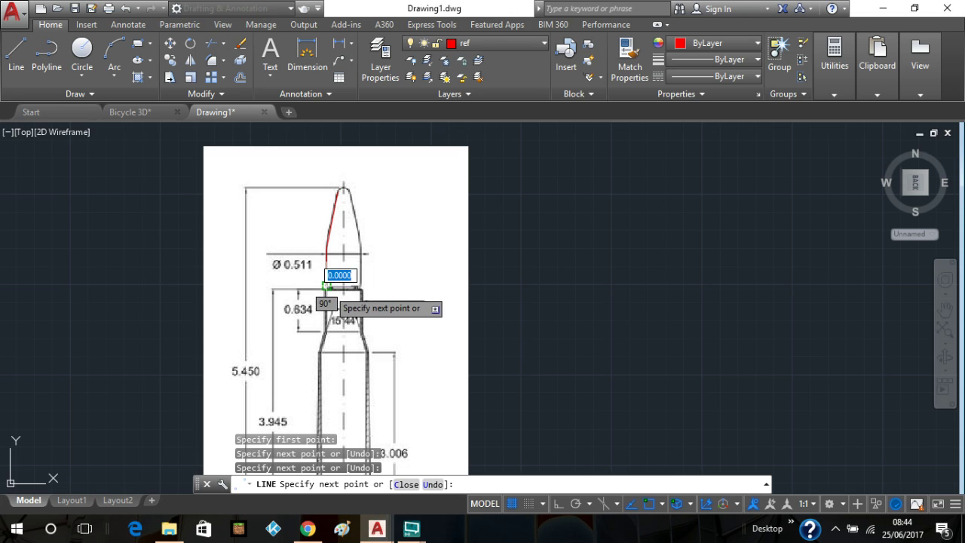
scroll(326, 285, "up", 3)
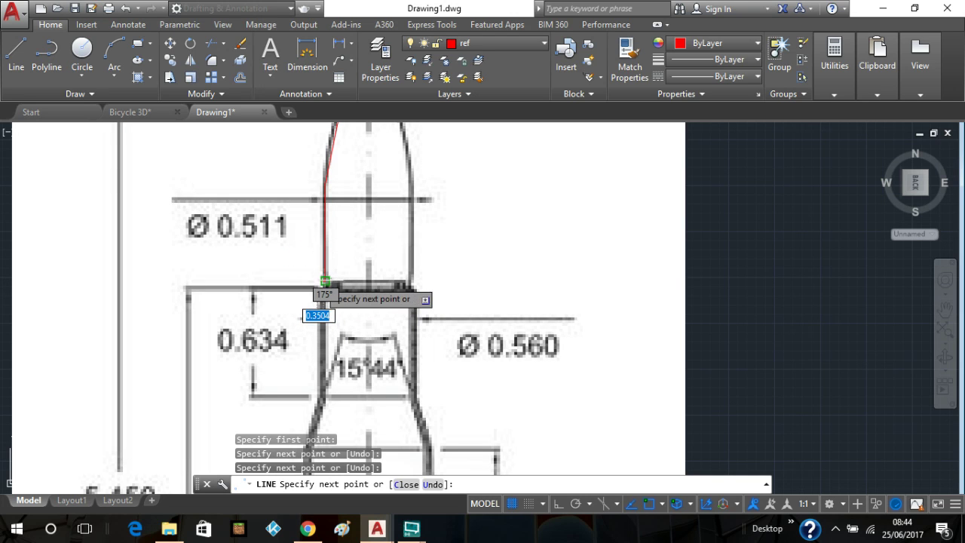
left_click(324, 281)
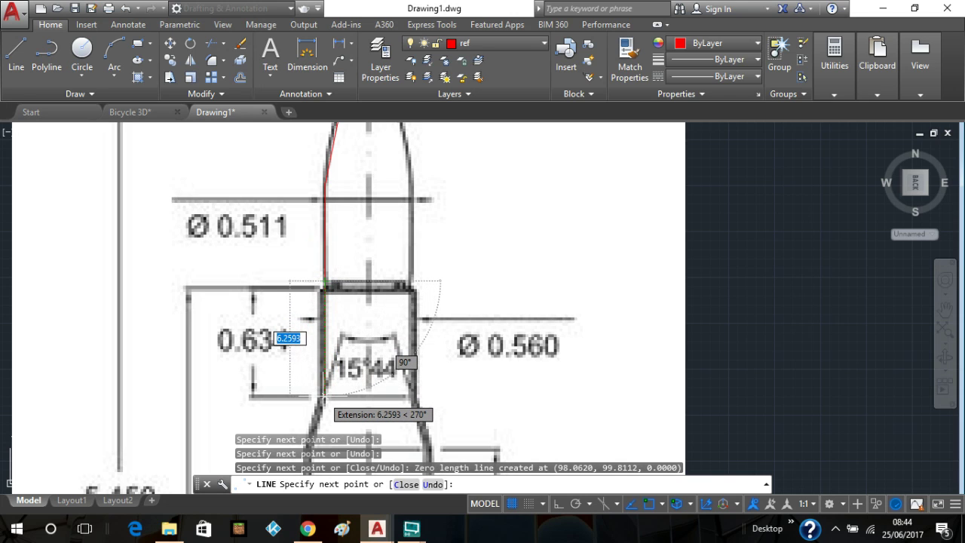
Extend the red outline down the case neck, shoulder and wall toward the base
left_click(324, 393)
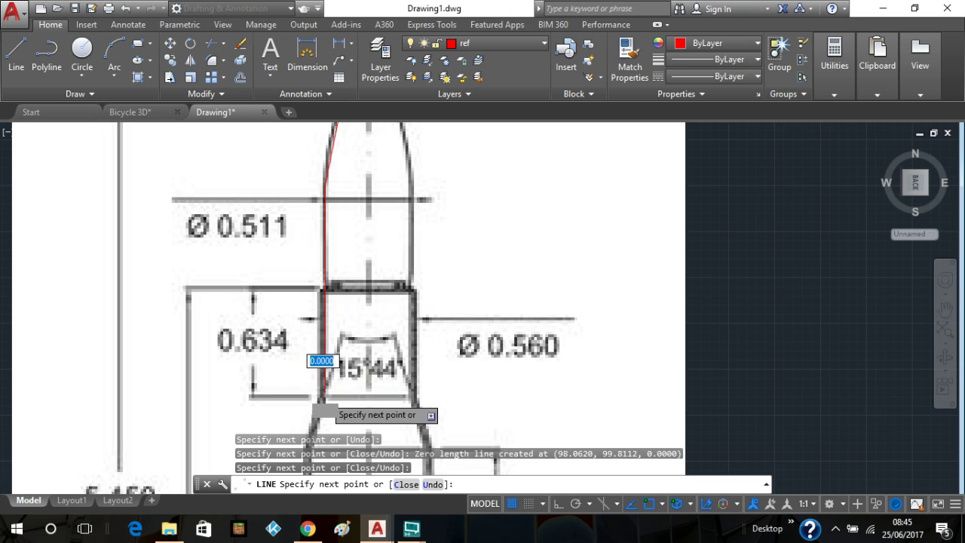
scroll(324, 394, "down", 2)
middle_click_drag(337, 364, 428, 183)
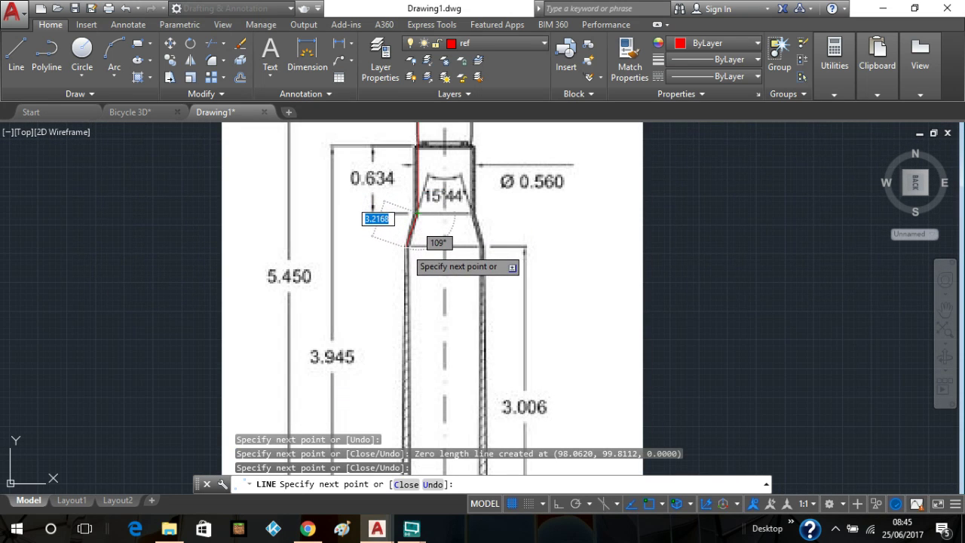
left_click(407, 245)
scroll(397, 330, "down", 2)
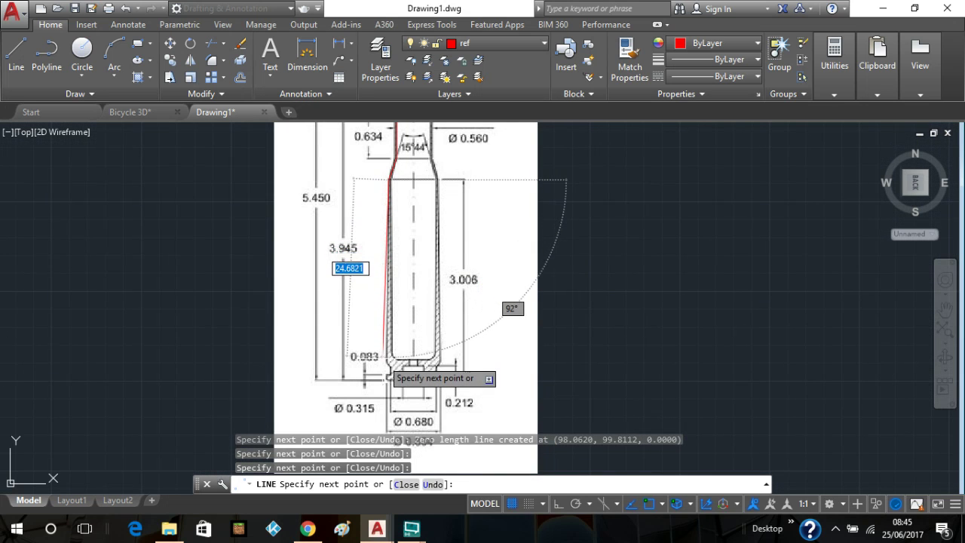
scroll(387, 369, "up", 1)
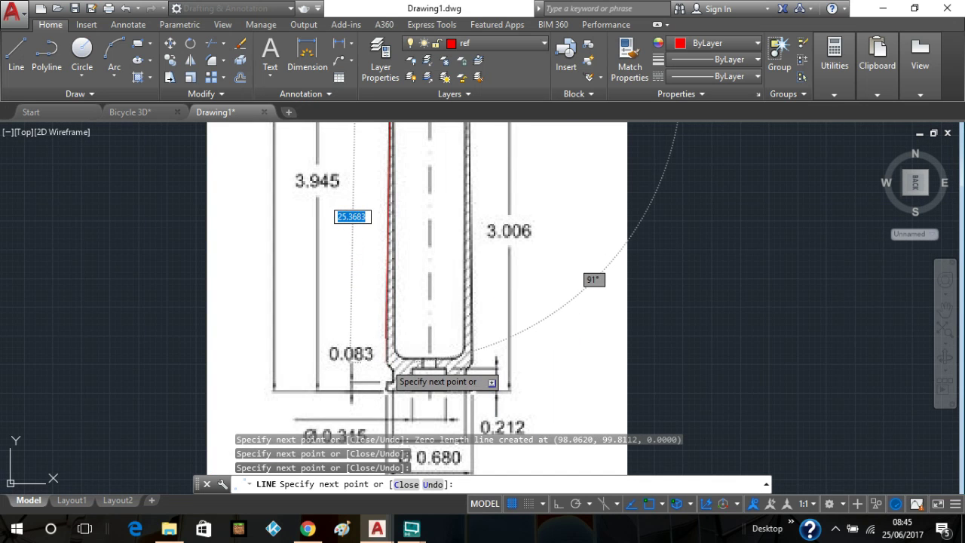
left_click(387, 367)
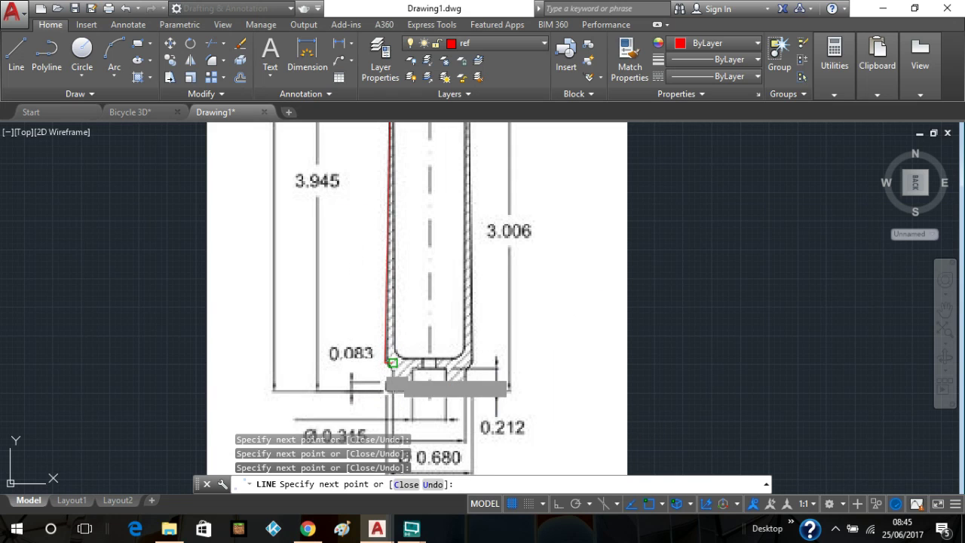
Trace the base corner and rim edge, then end the line
mouse_move(392, 367)
middle_mouse_down()
mouse_move(395, 382)
mouse_move(398, 280)
middle_mouse_up()
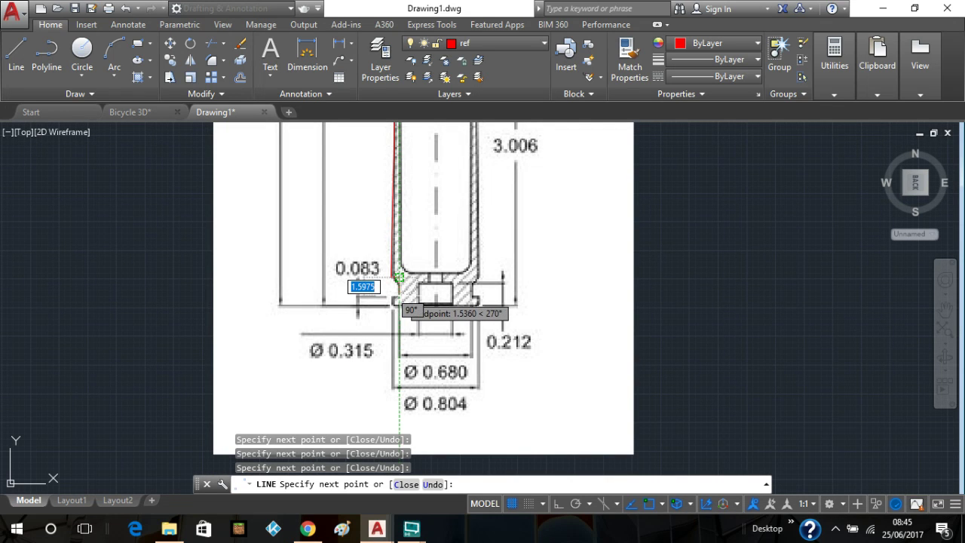
left_click(398, 300)
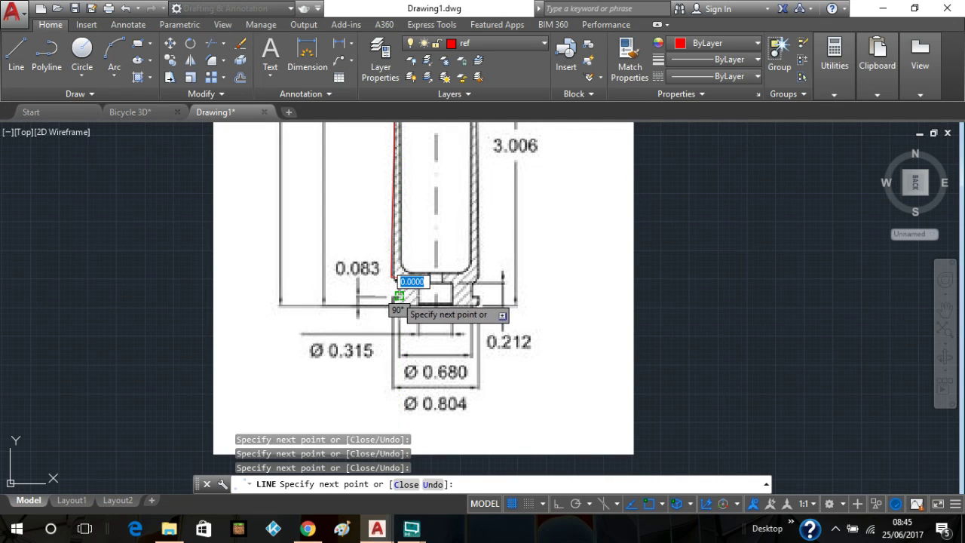
left_click(398, 300)
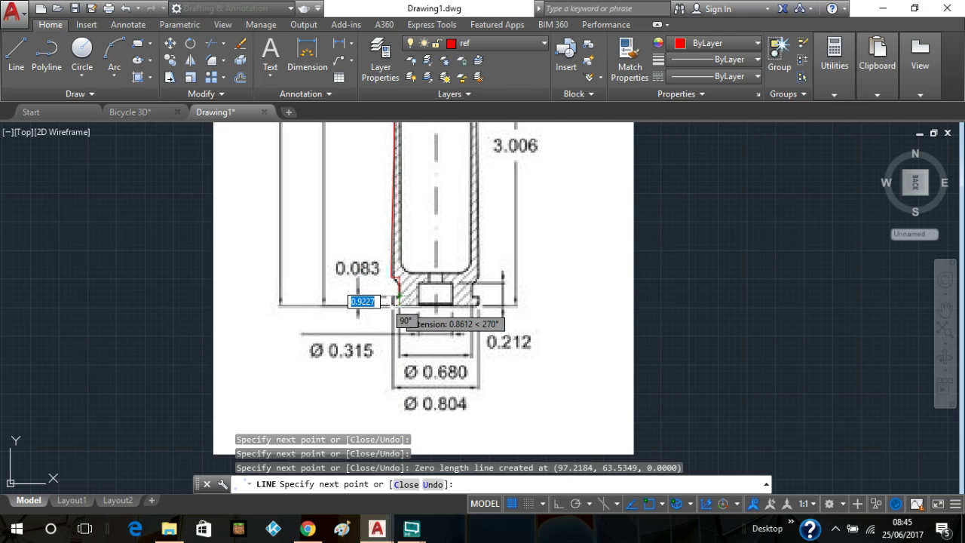
scroll(392, 302, "up", 3)
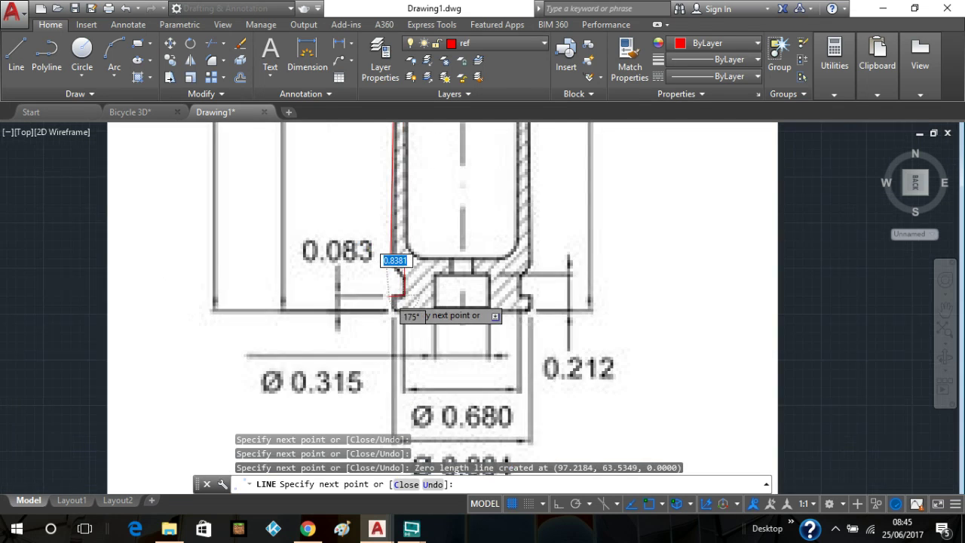
left_click(399, 307)
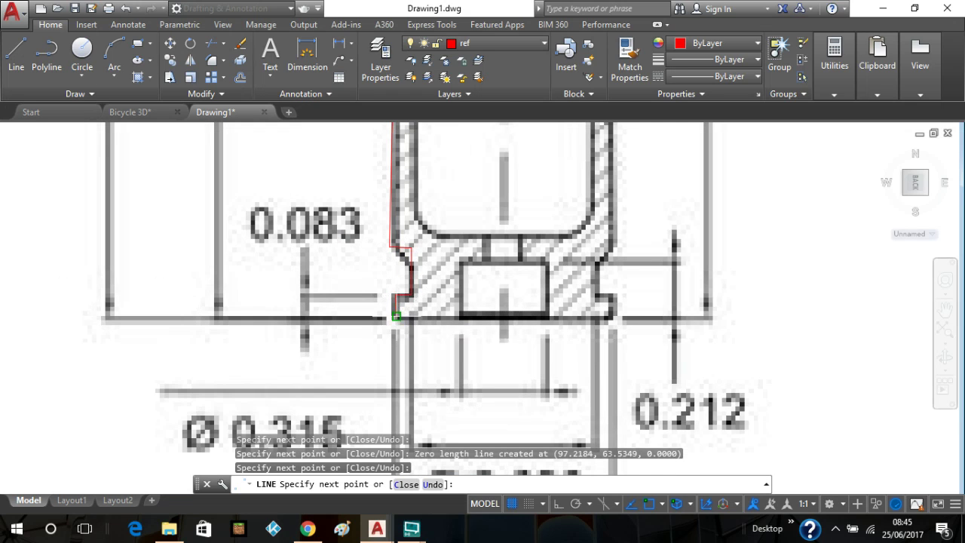
left_click(395, 315)
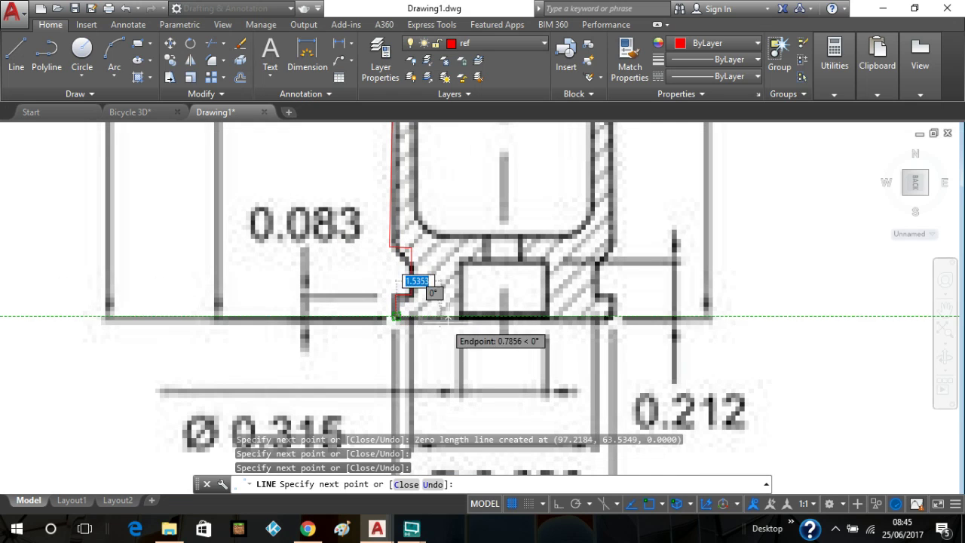
right_click(503, 321)
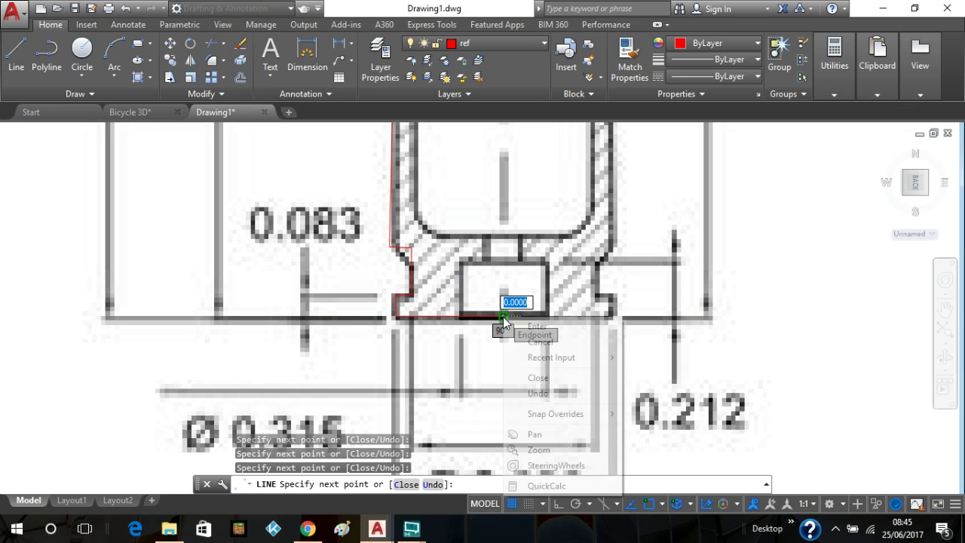
left_click(510, 327)
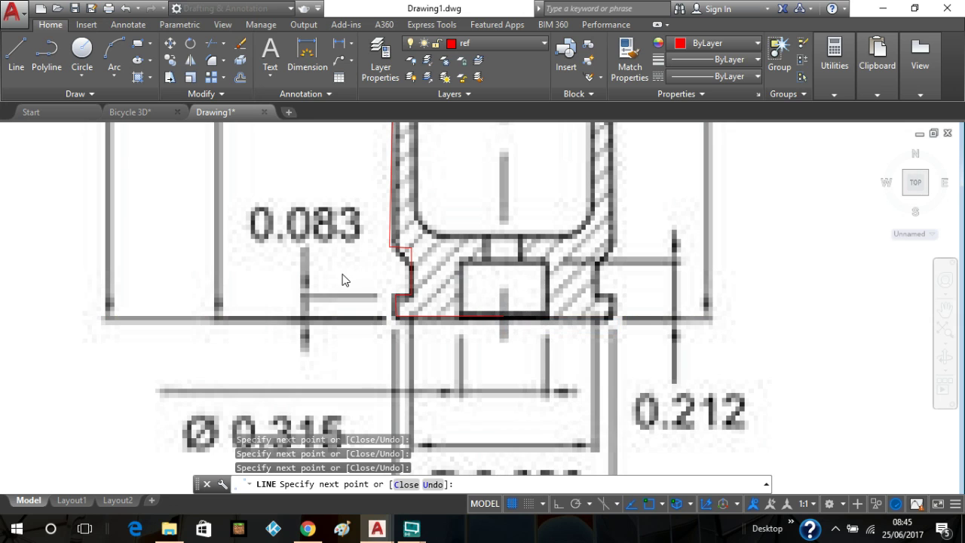
With object snap on, draw the short diagonal closing the extractor groove notch
scroll(348, 277, "down", 2)
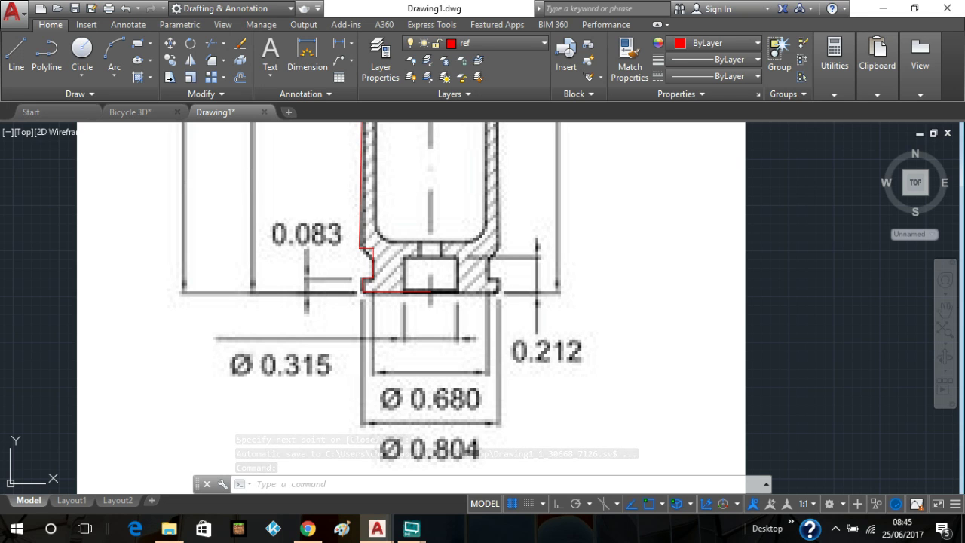
left_click(16, 53)
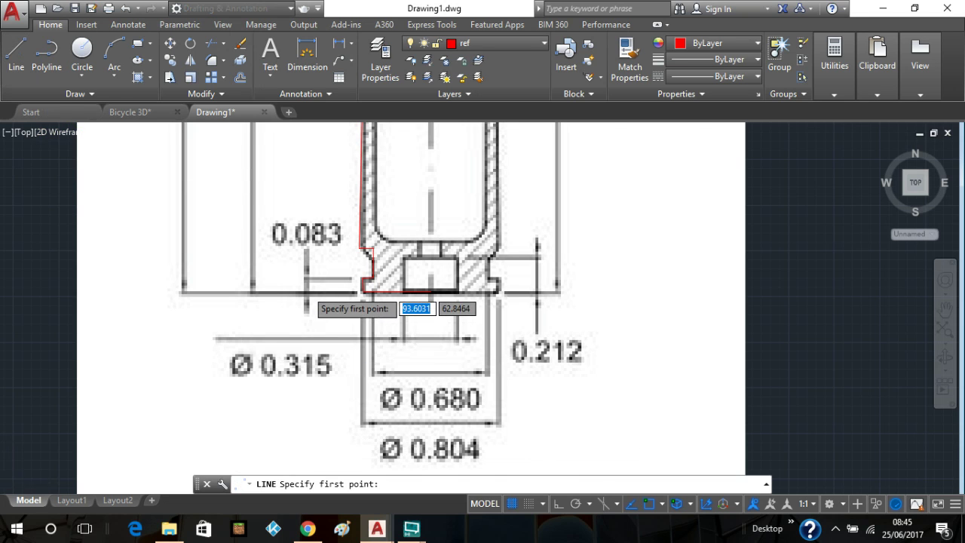
scroll(306, 294, "up", 3)
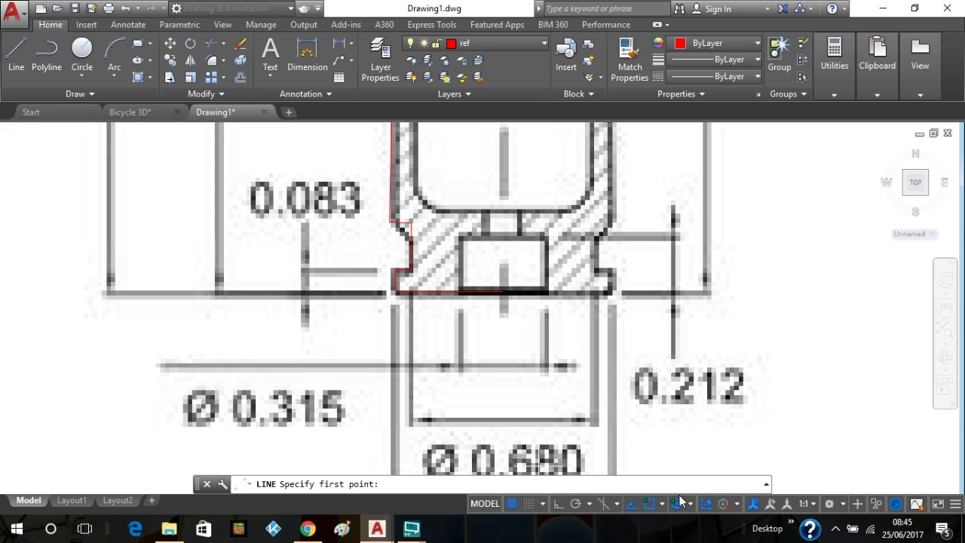
left_click(646, 504)
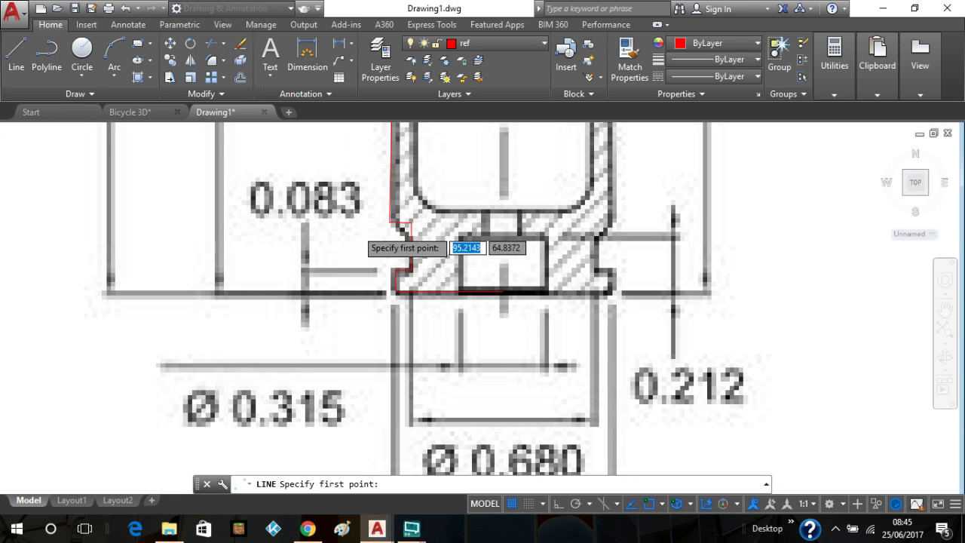
left_click(390, 223)
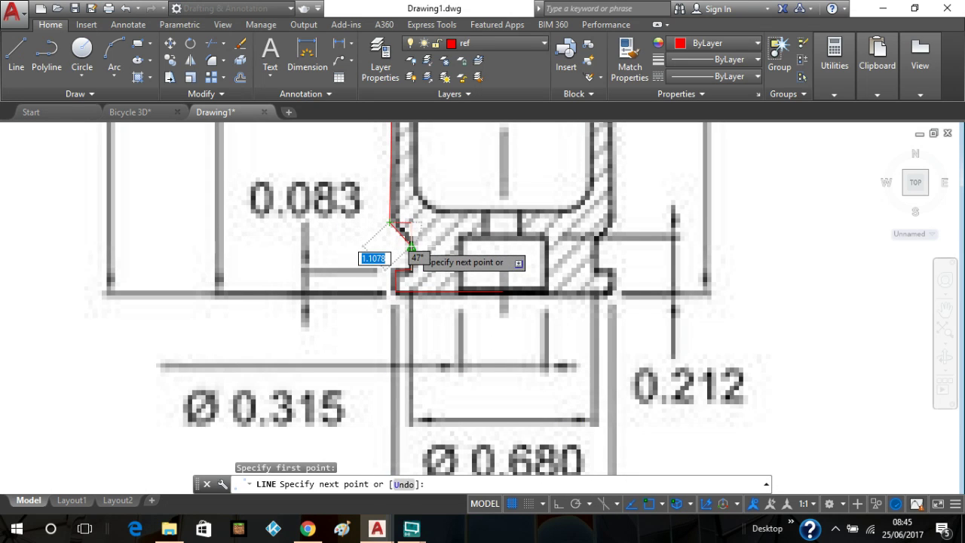
left_click(407, 236)
right_click(409, 245)
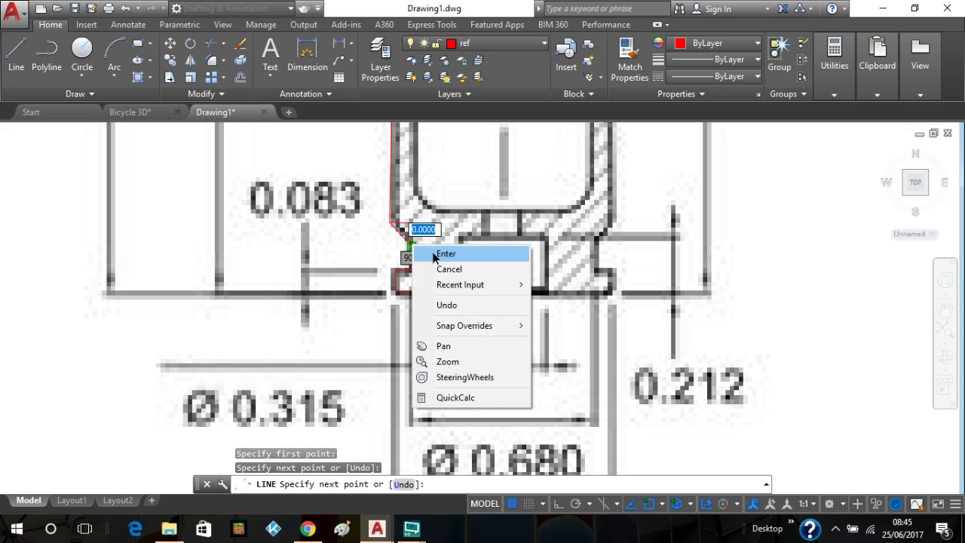
left_click(432, 254)
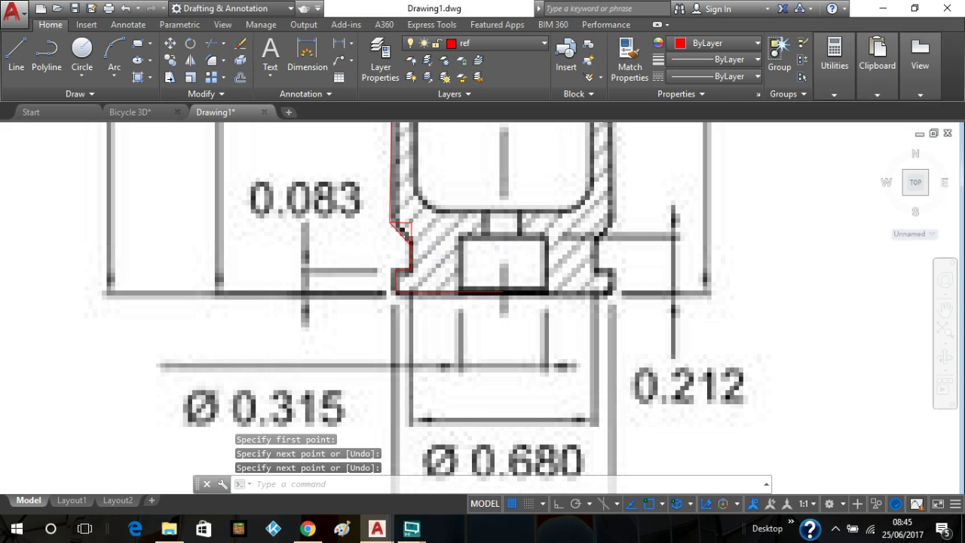
Select the reference image, briefly hide it, then bring it back
scroll(169, 248, "down", 4)
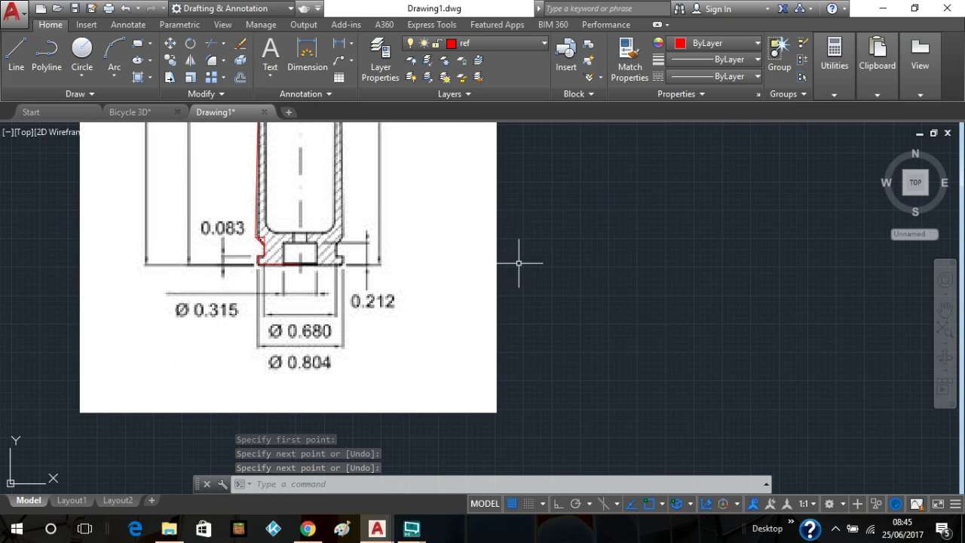
scroll(550, 263, "down", 3)
middle_click_drag(541, 209, 521, 373)
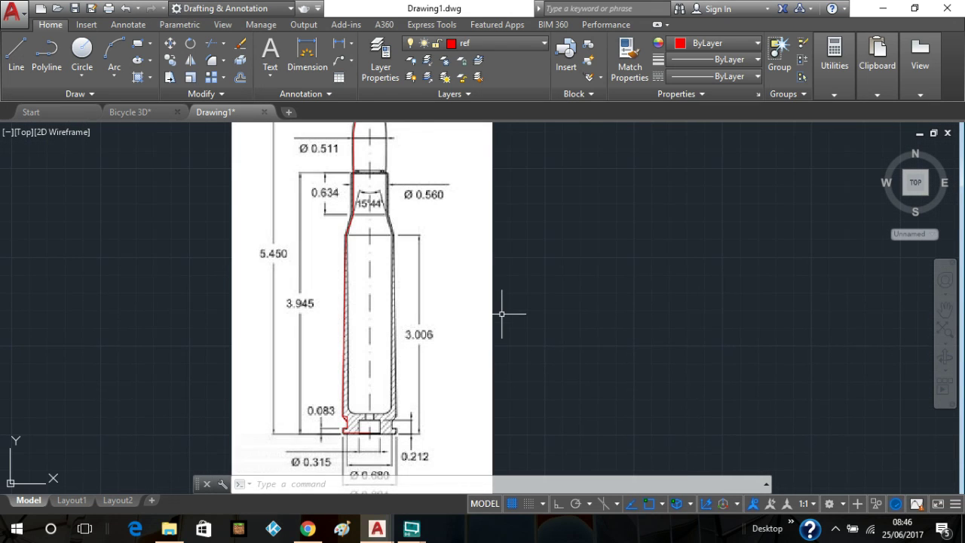
left_click(492, 305)
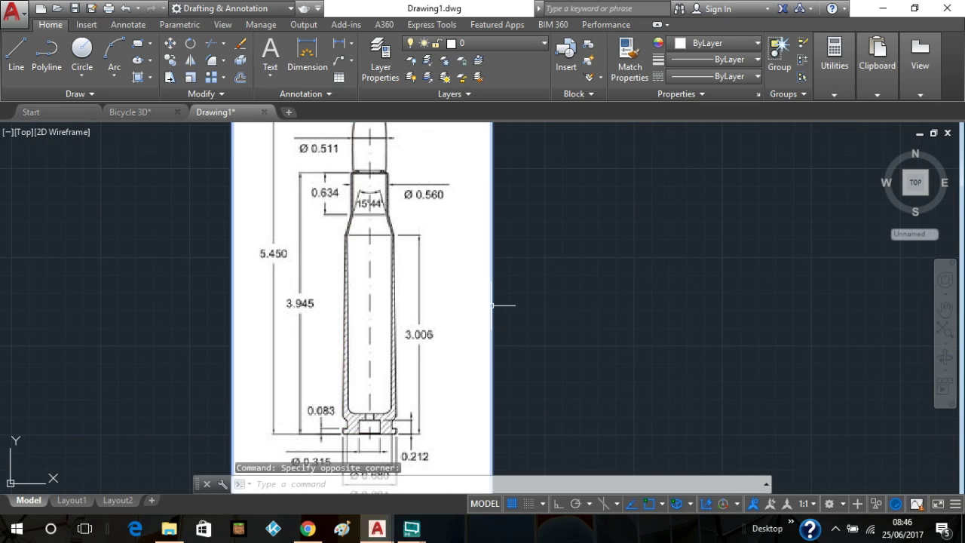
scroll(505, 292, "down", 2)
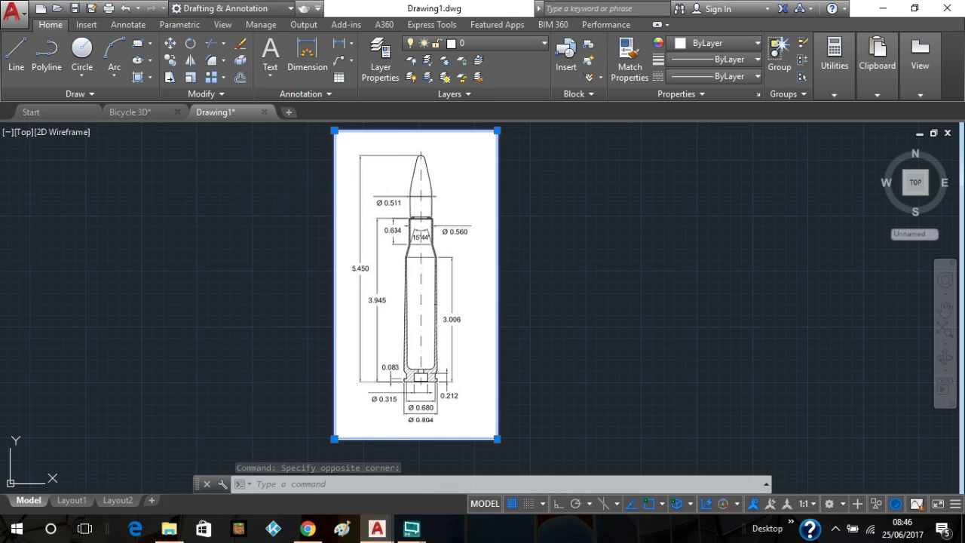
scroll(463, 252, "up", 4)
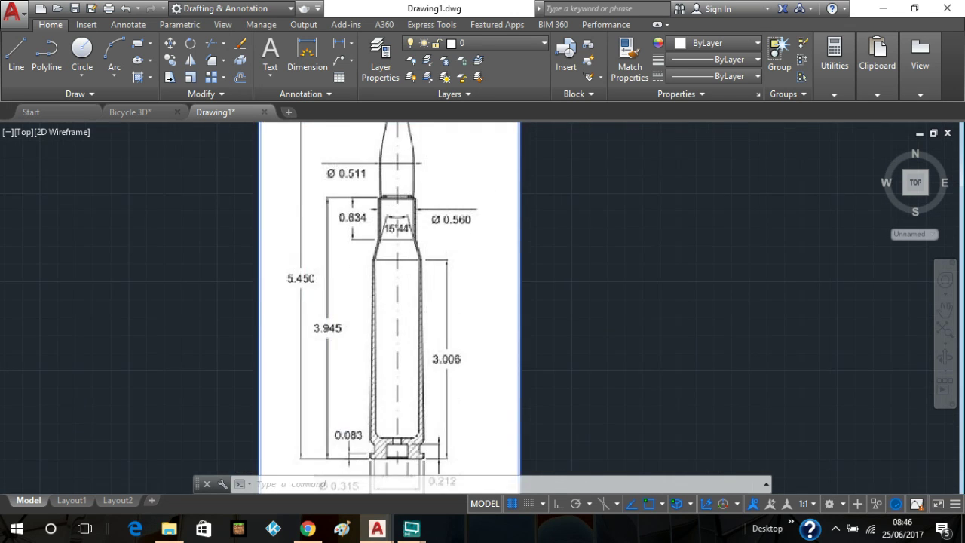
scroll(458, 252, "down", 4)
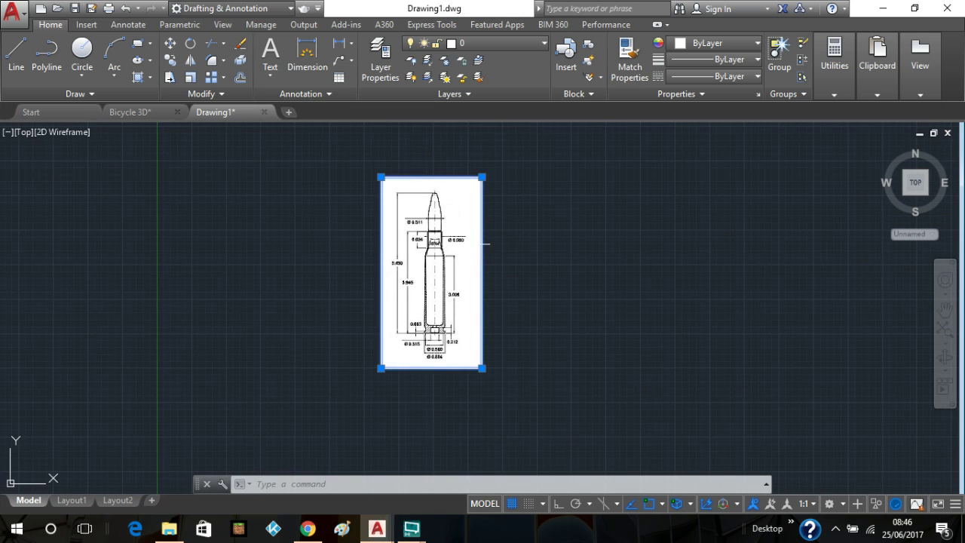
right_click(484, 246)
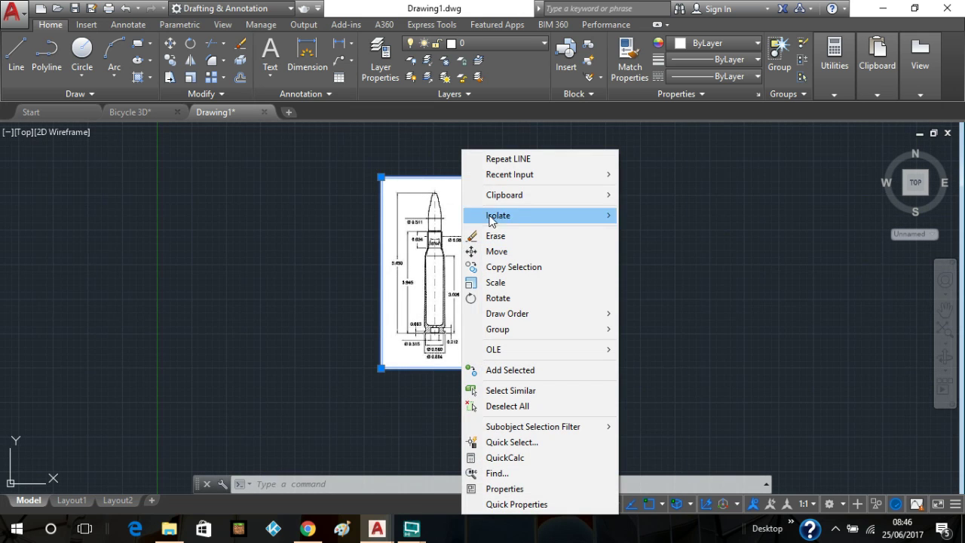
mouse_move(520, 223)
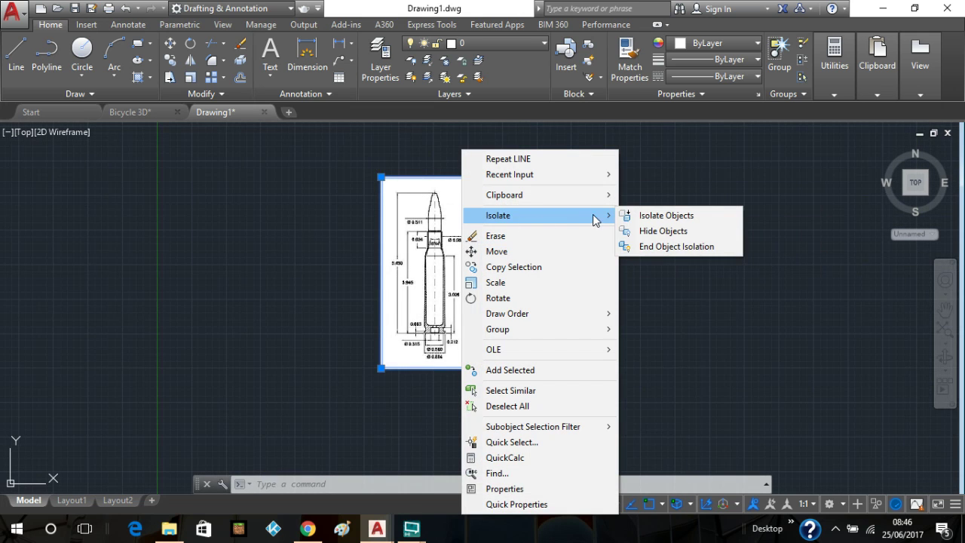
left_click(650, 232)
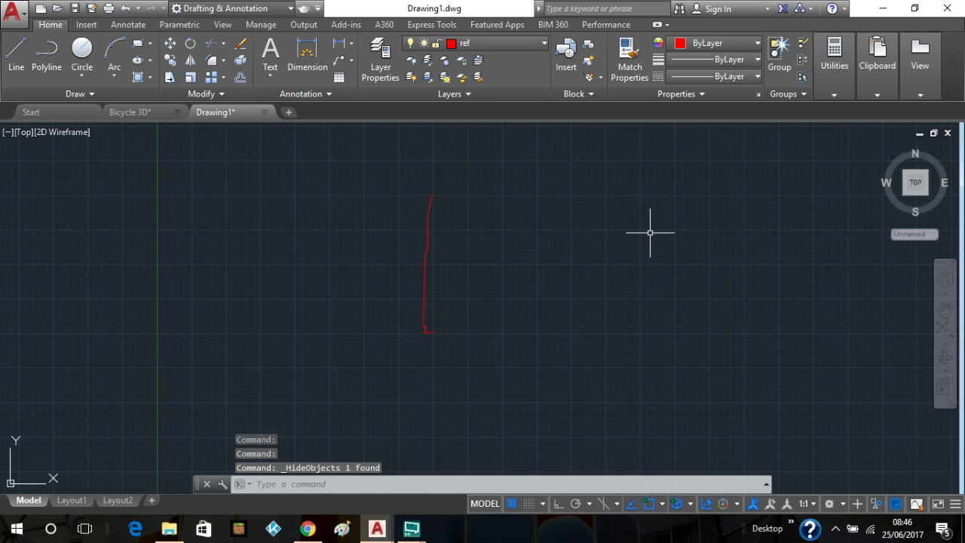
left_click(126, 8)
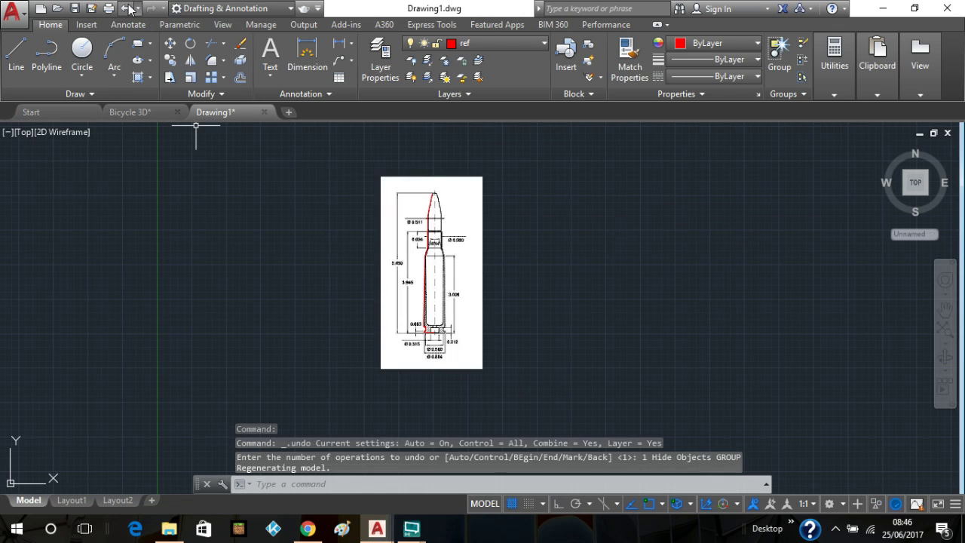
Move the reference image with M from its top-left corner to a spot up-left of the outline
left_click(382, 174)
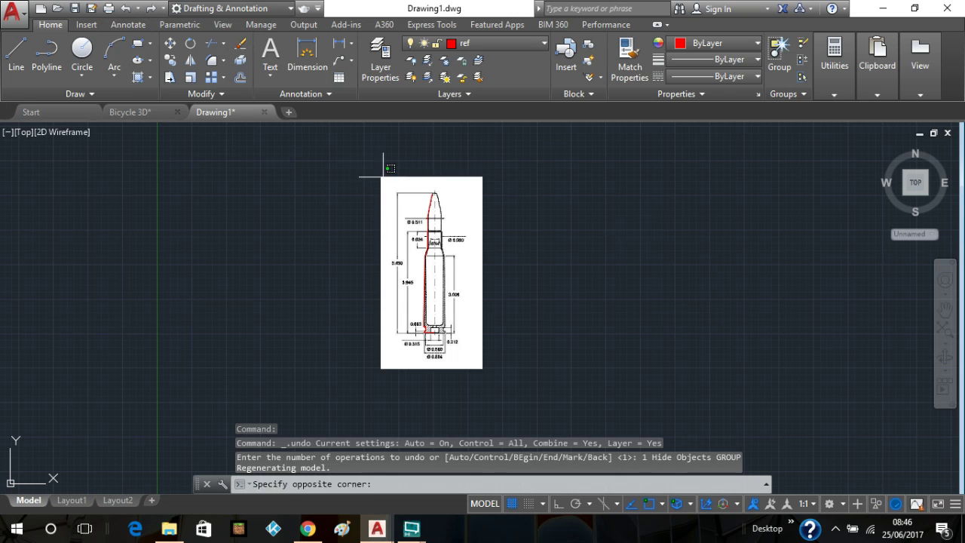
left_click(312, 129)
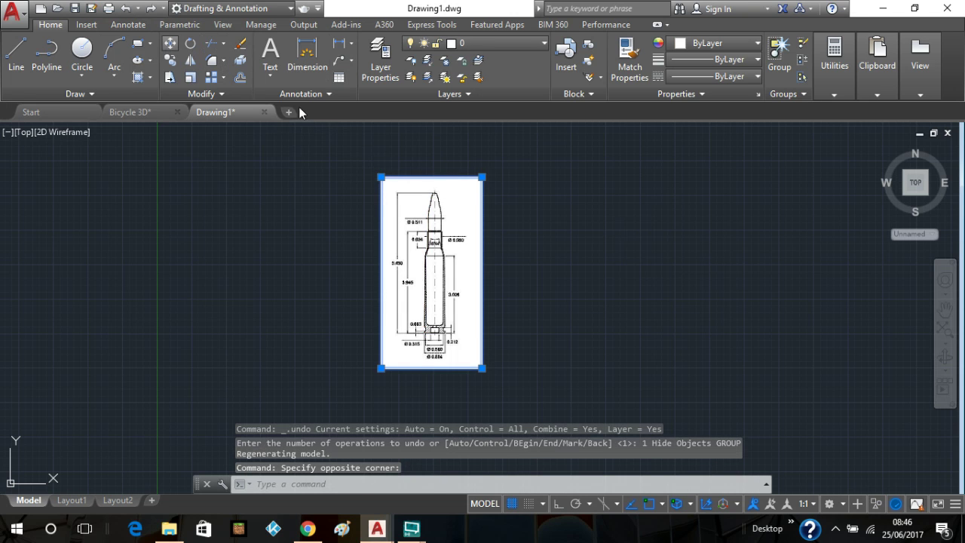
type("m")
key("Return")
left_click(382, 177)
left_click(231, 164)
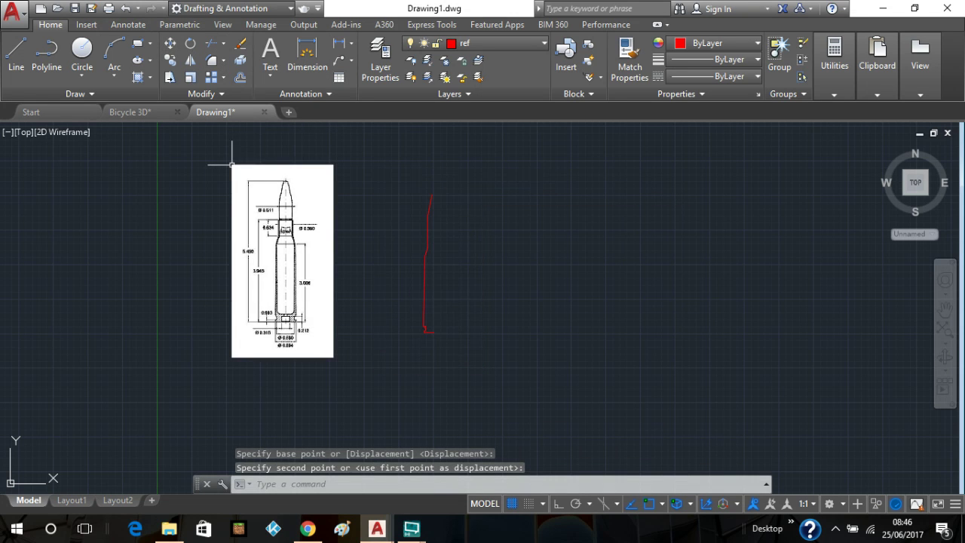
scroll(520, 260, "up", 2)
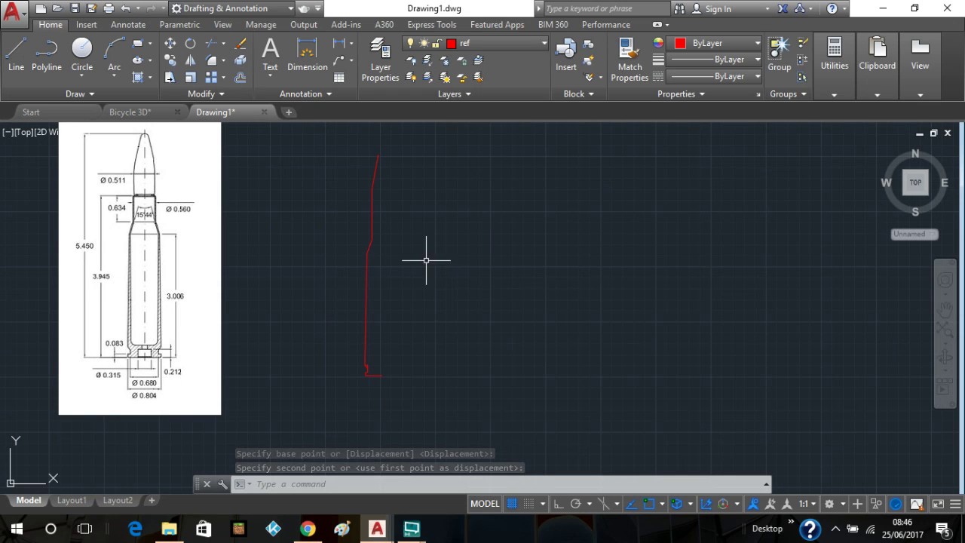
Draw a vertical axis line with Polar Tracking from the profile's bottom end to its top
left_click(85, 51)
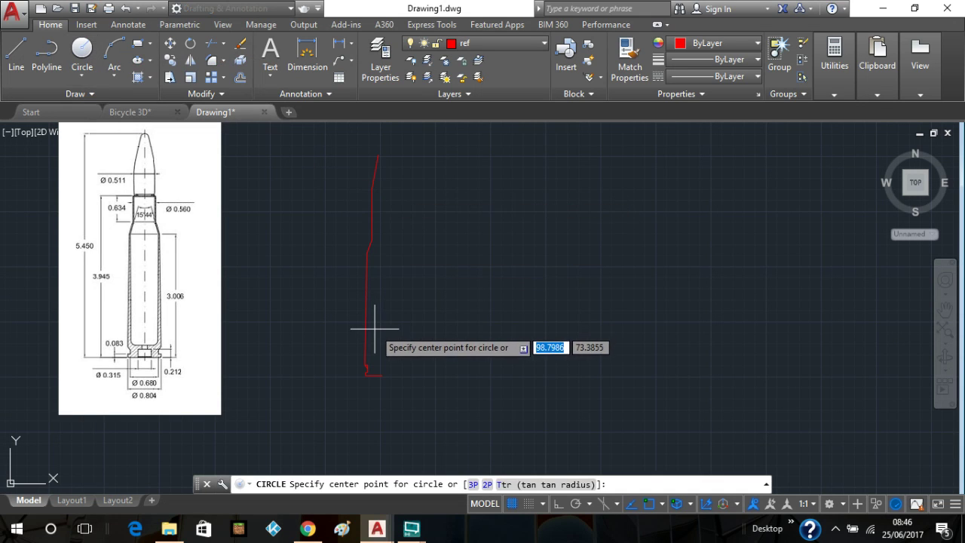
key("Escape")
left_click(16, 53)
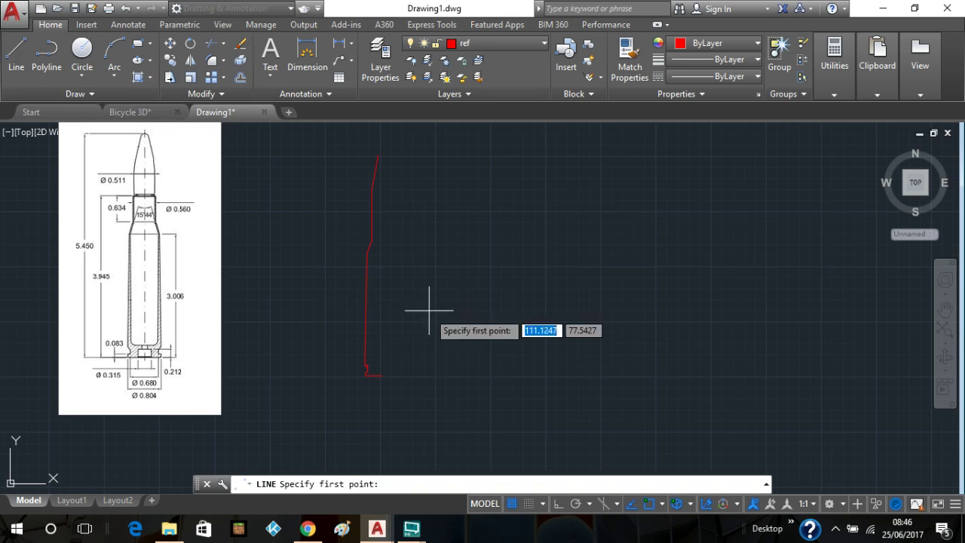
left_click(383, 374)
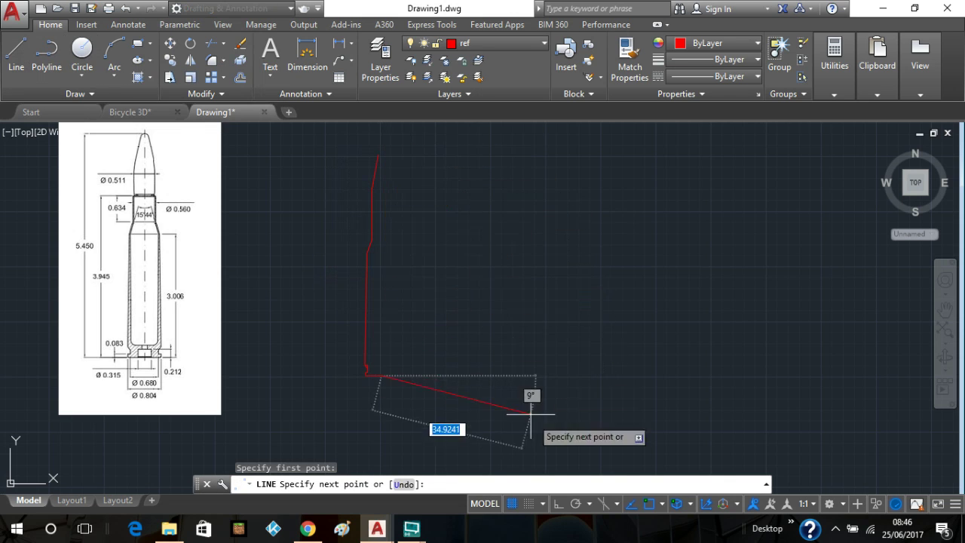
left_click(576, 504)
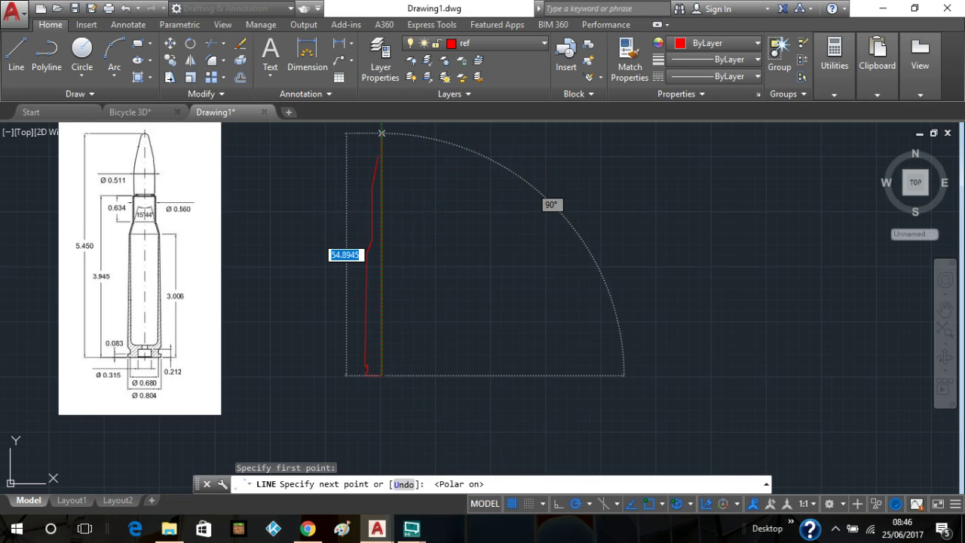
left_click(381, 133)
right_click(381, 133)
left_click(414, 144)
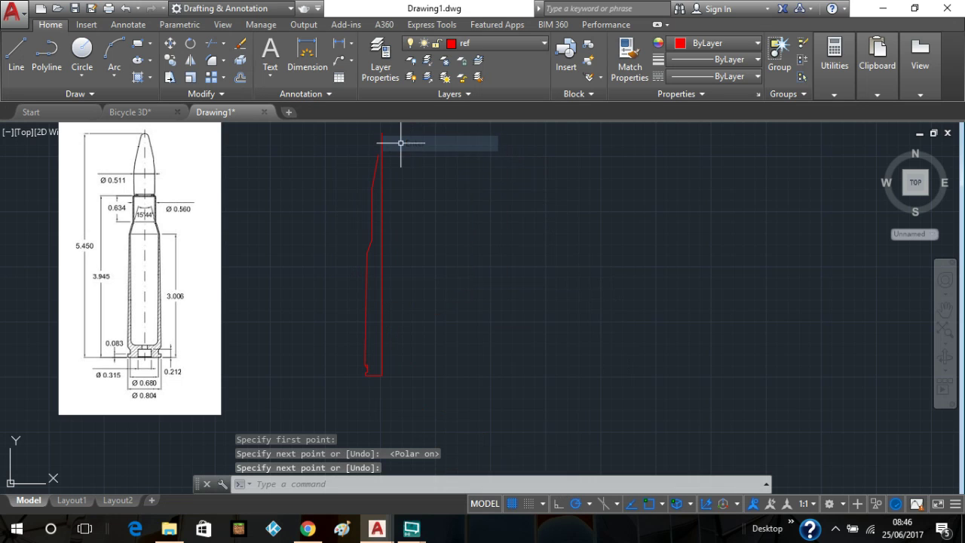
Draw a small circle centred on the axis line near the tip
left_click(82, 50)
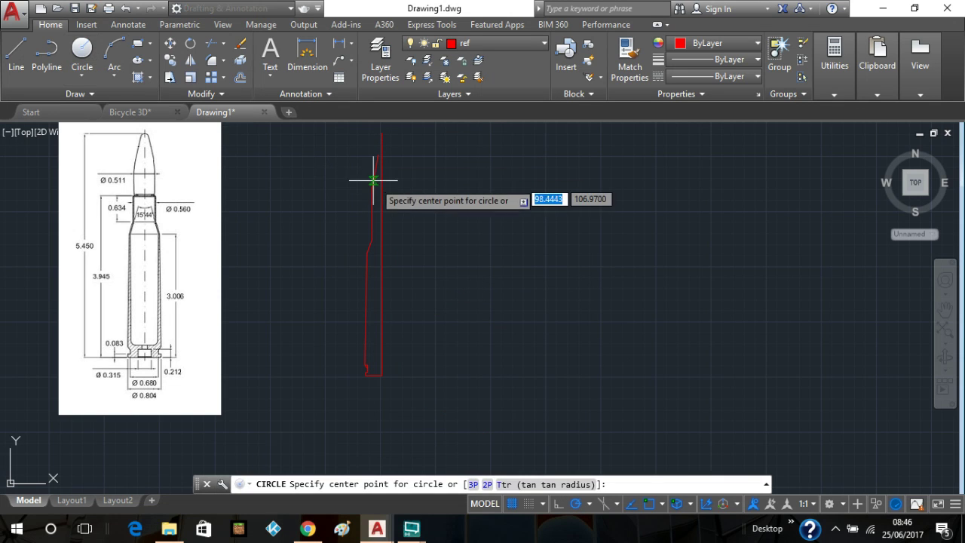
scroll(377, 165, "up", 3)
middle_click_drag(387, 161, 425, 319)
scroll(425, 318, "up", 2)
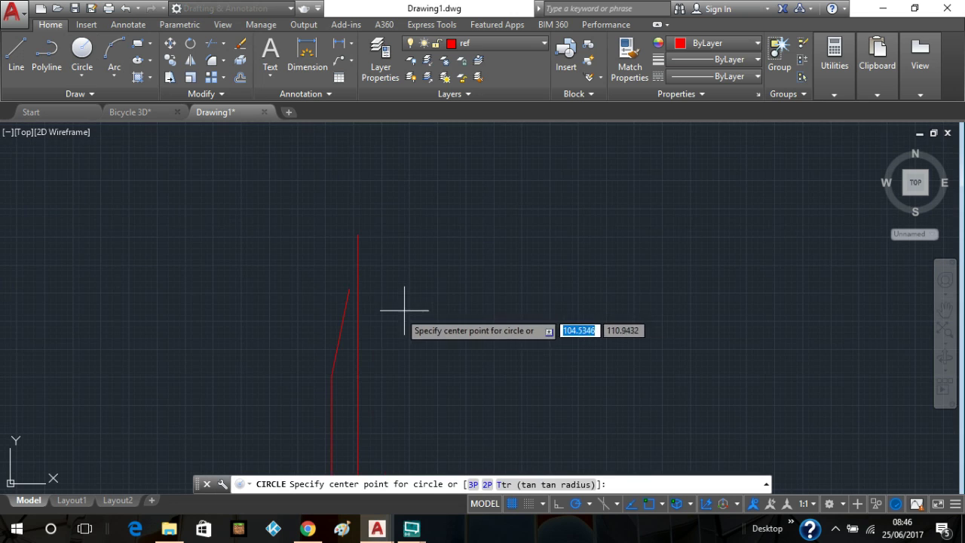
left_click(358, 296)
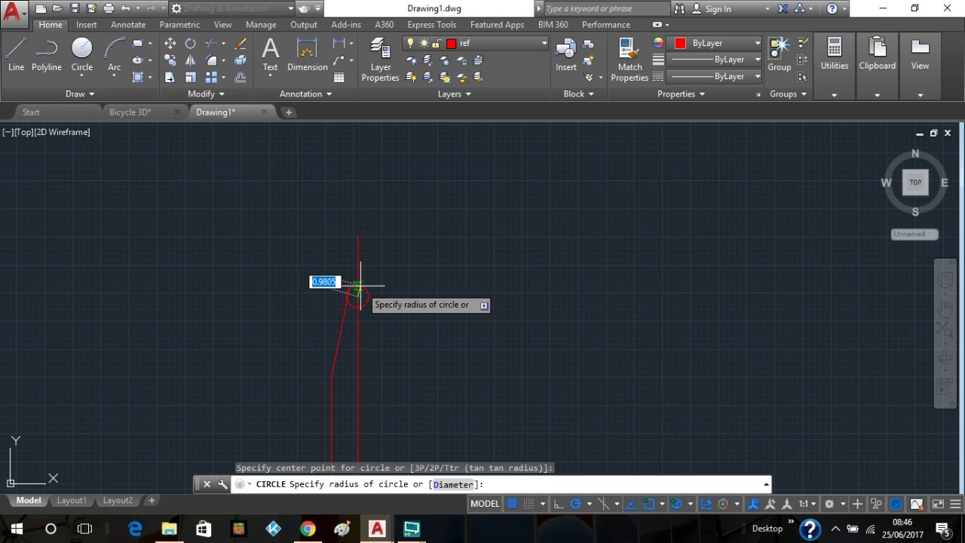
left_click(360, 287)
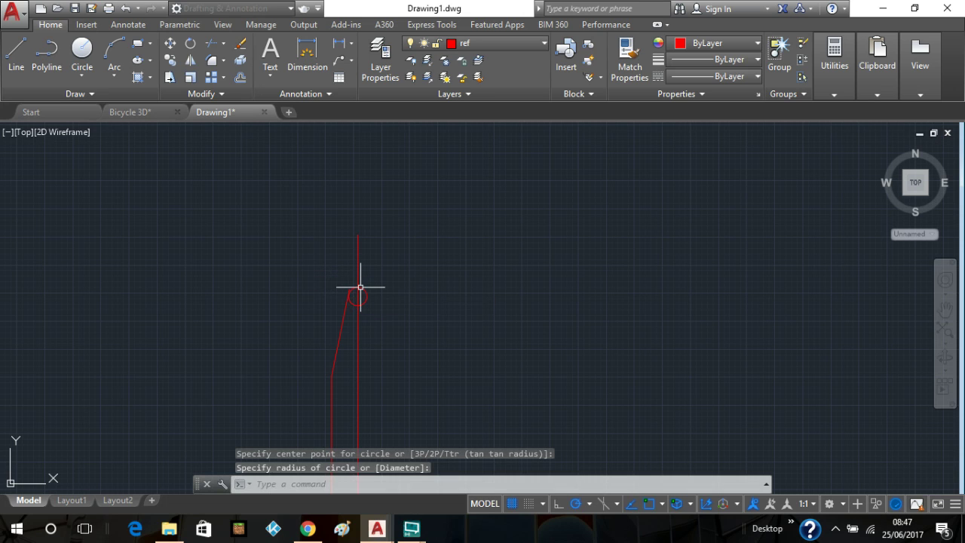
Erase the slanted tip-edge line next to the circle
scroll(394, 273, "up", 3)
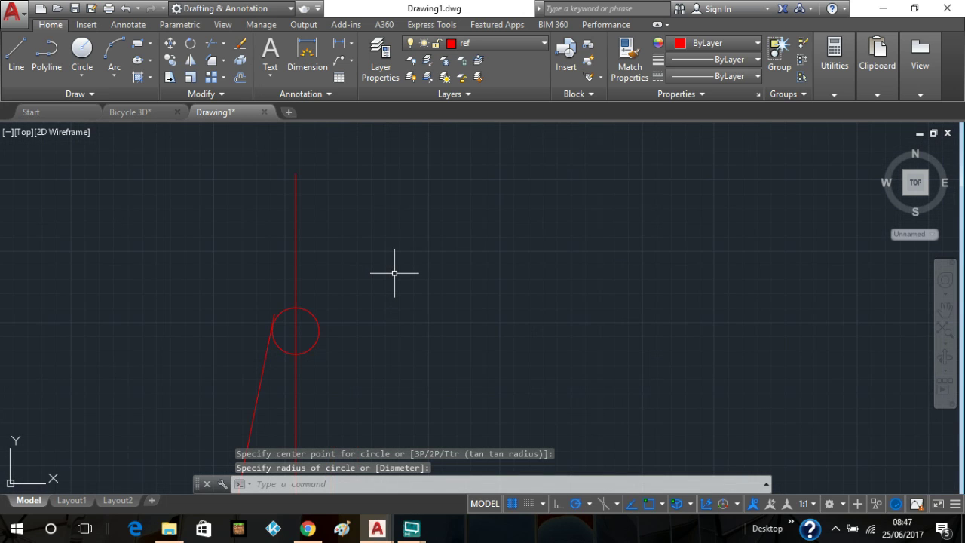
scroll(394, 273, "up", 2)
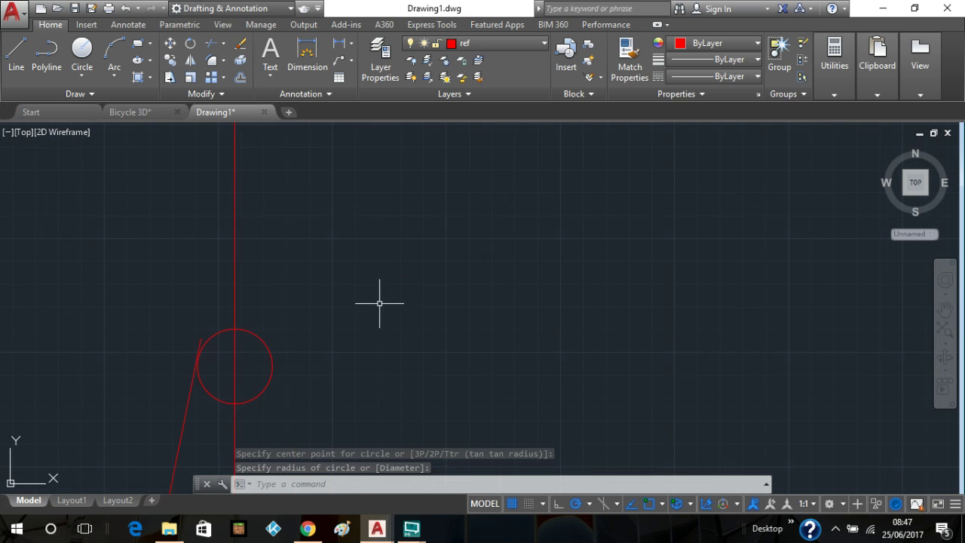
middle_click_drag(465, 312, 554, 205)
scroll(527, 218, "up", 2)
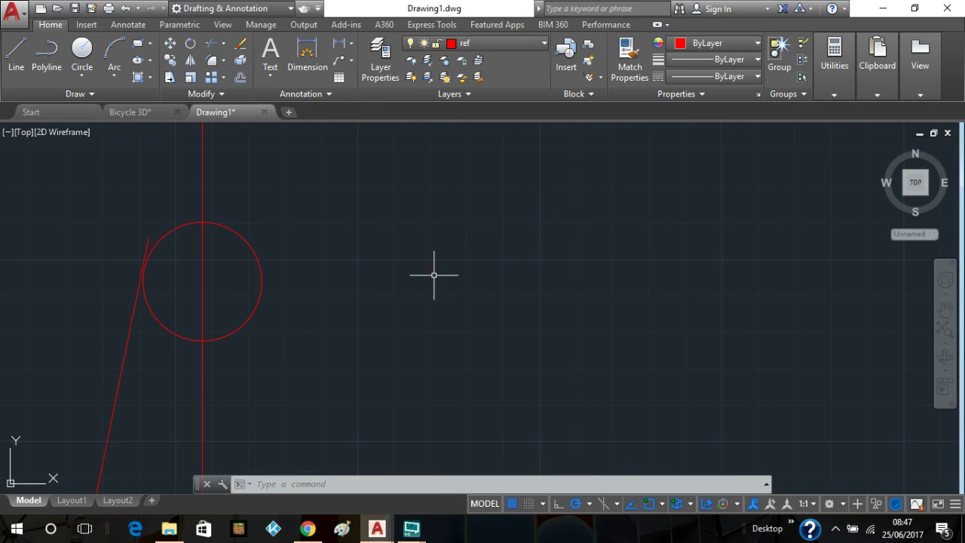
middle_click_drag(433, 307, 623, 215)
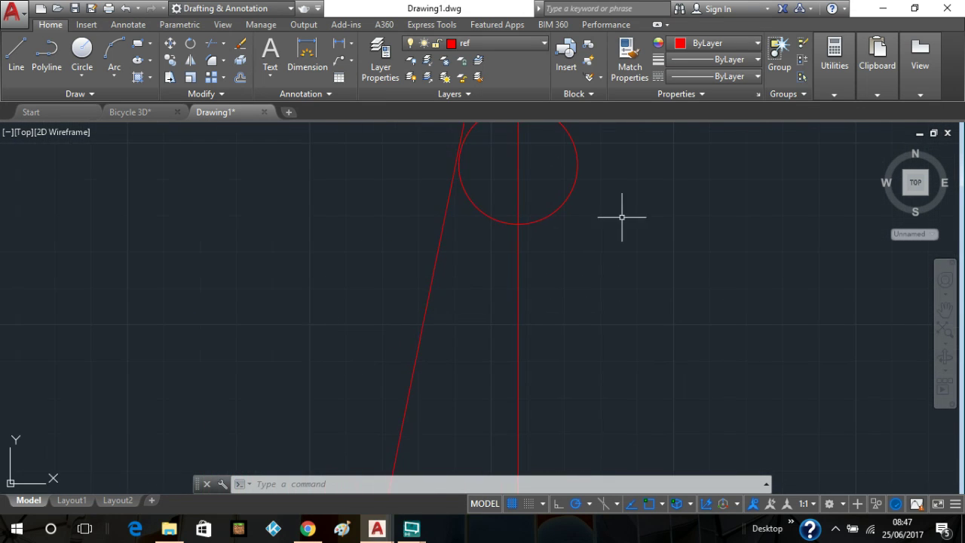
left_click(435, 268)
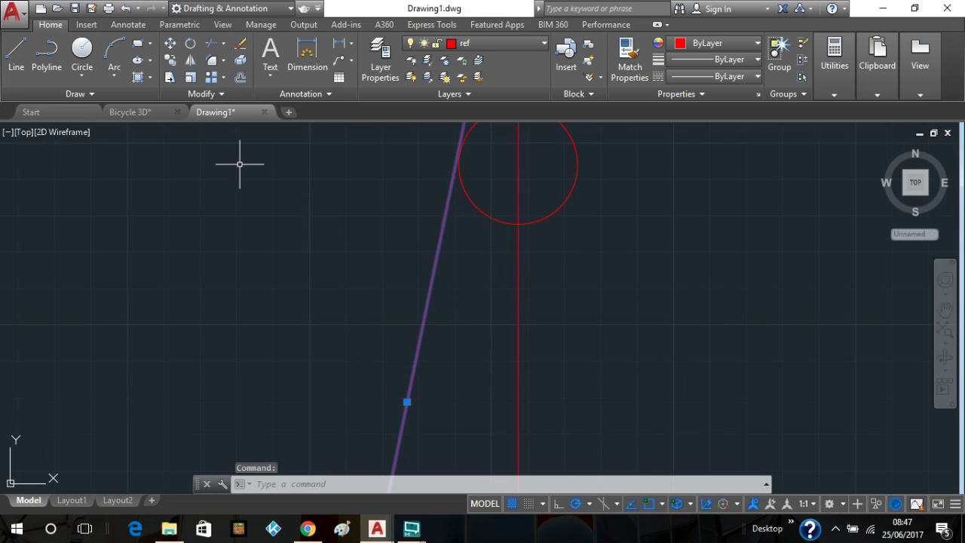
left_click(240, 45)
scroll(645, 301, "down", 2)
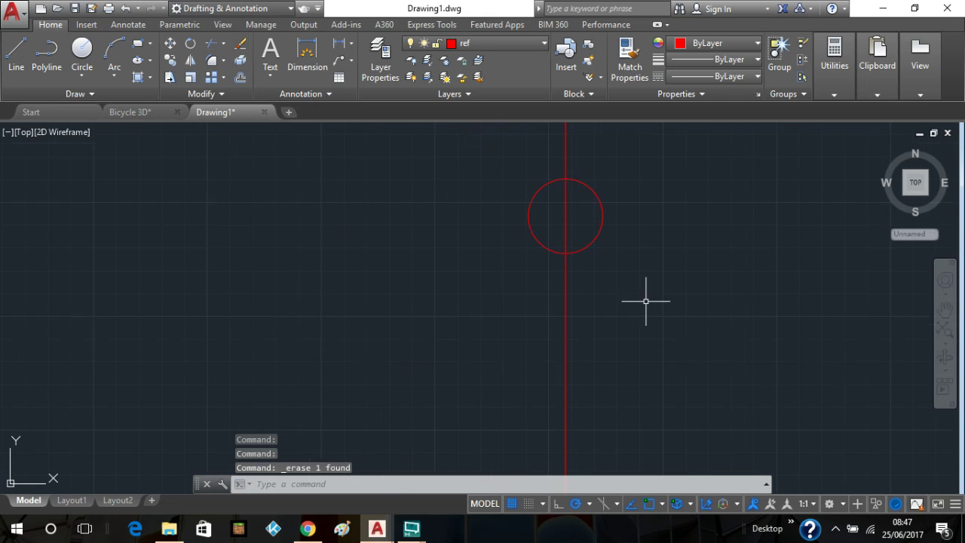
mouse_move(658, 313)
middle_mouse_down()
mouse_move(628, 171)
mouse_move(620, 171)
middle_mouse_up()
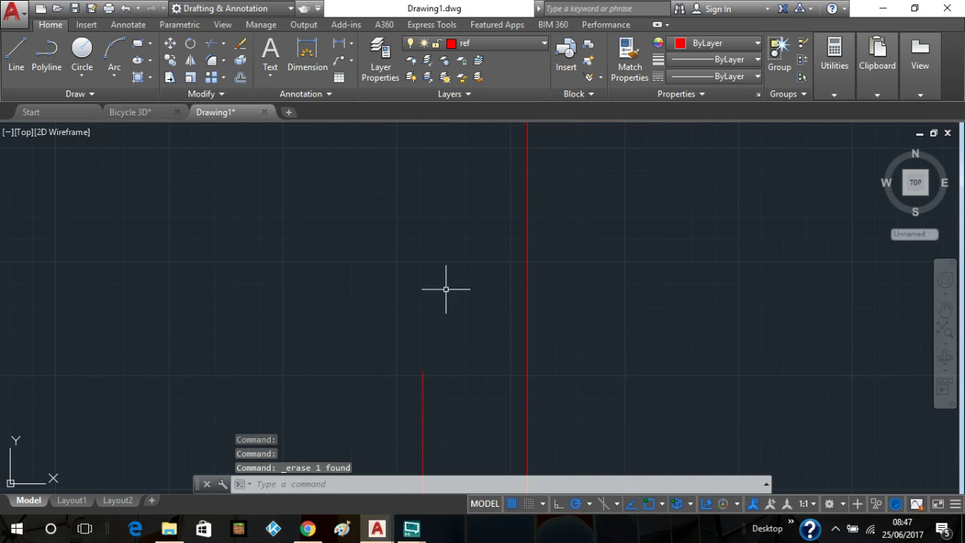
Draw a horizontal line from the top of the profile edge across to the axis
scroll(699, 275, "down", 5)
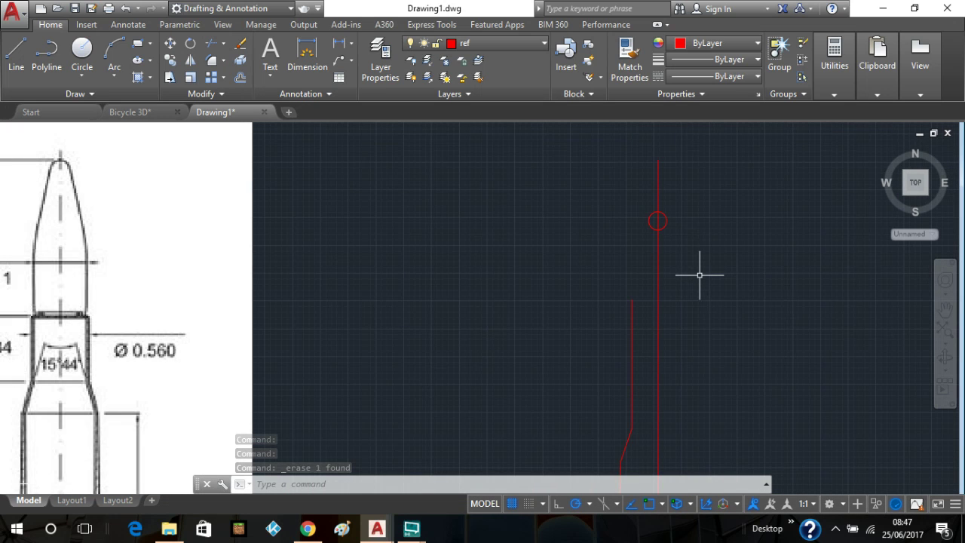
left_click(17, 54)
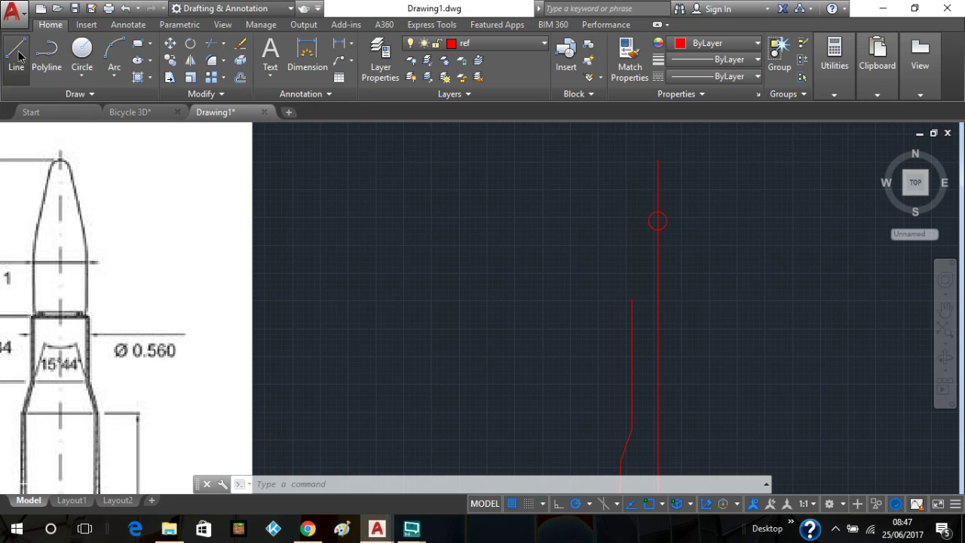
left_click(631, 300)
left_click(657, 300)
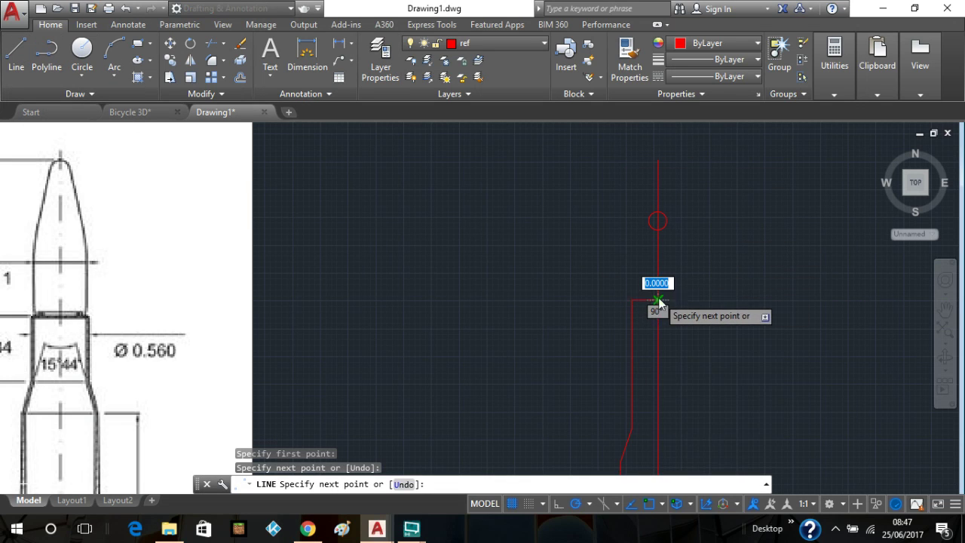
right_click(657, 300)
left_click(684, 305)
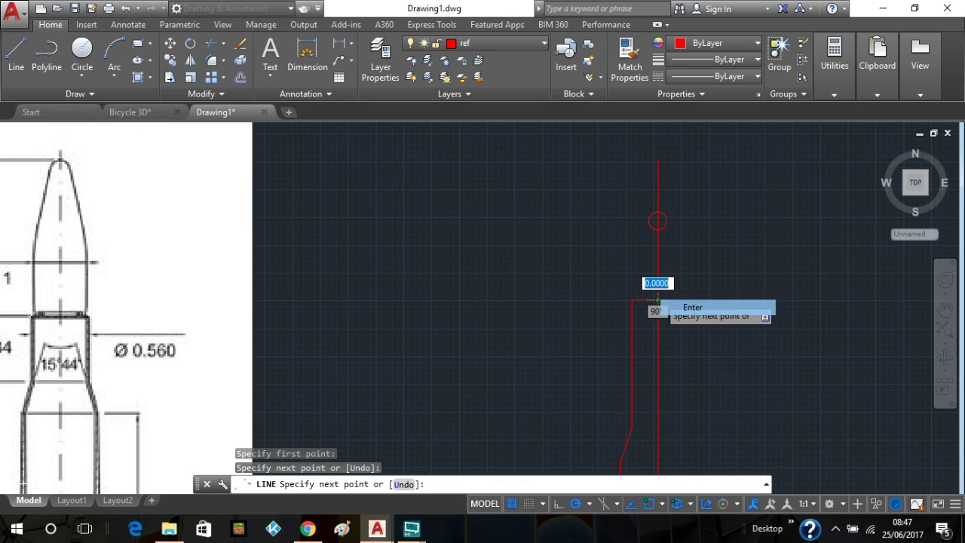
From that corner, draw a short vertical segment and a slanted line up to the circle
left_click(18, 56)
left_click(632, 300)
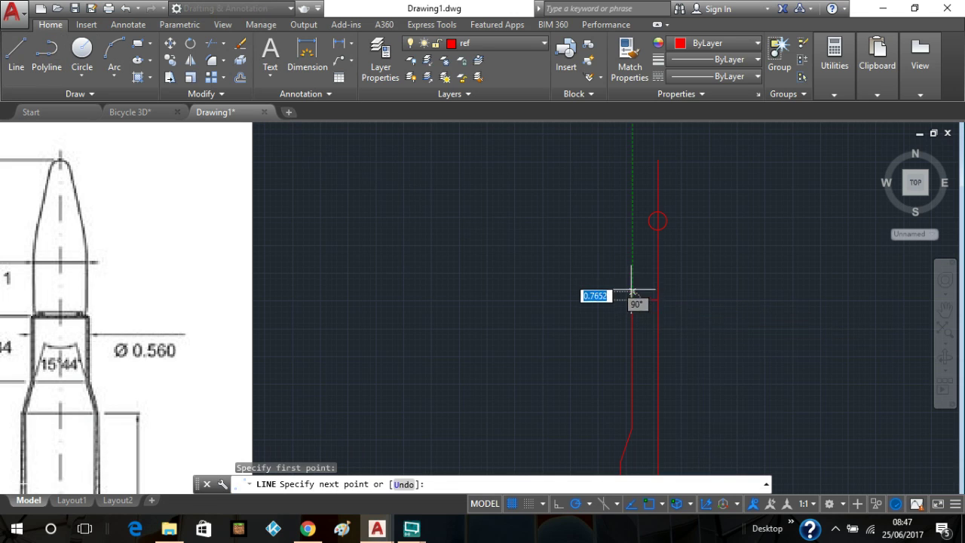
left_click(632, 271)
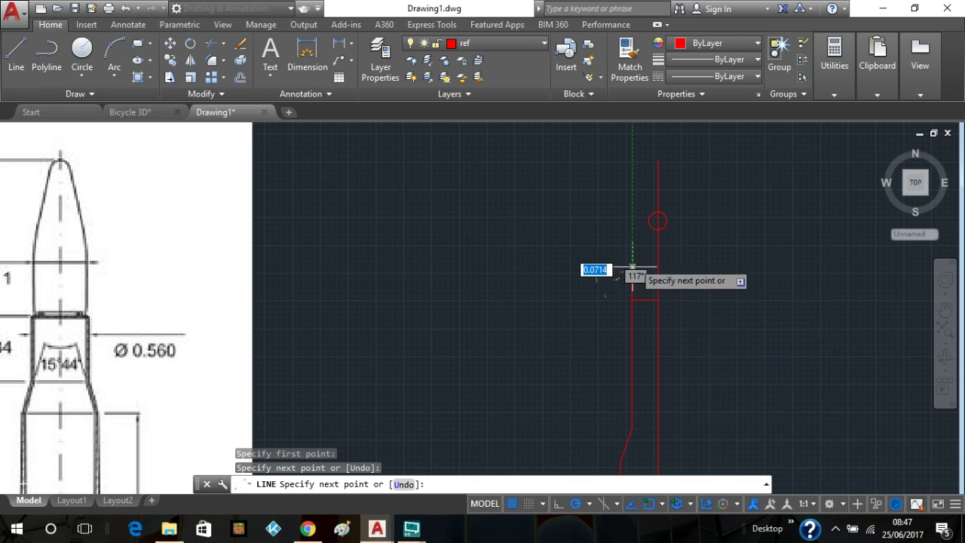
left_click(649, 221)
right_click(655, 220)
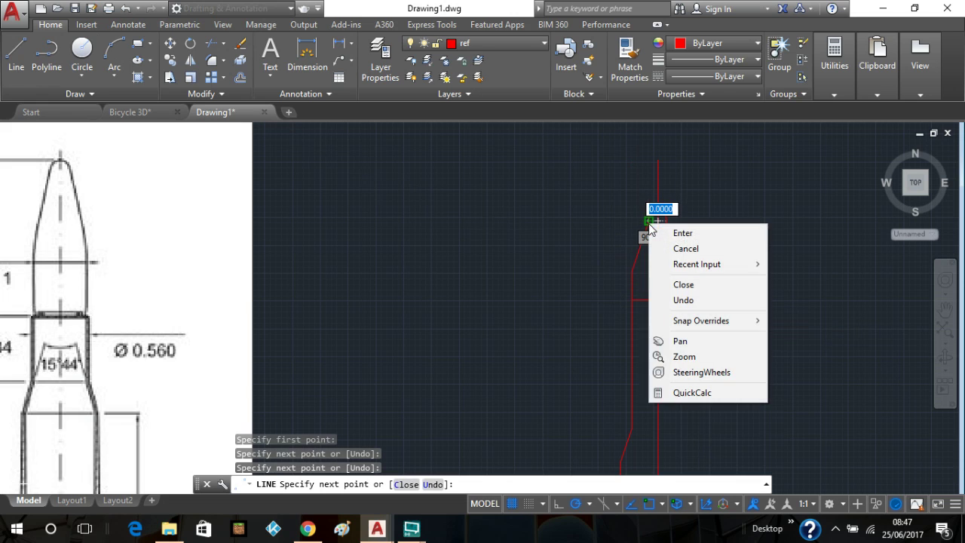
left_click(683, 231)
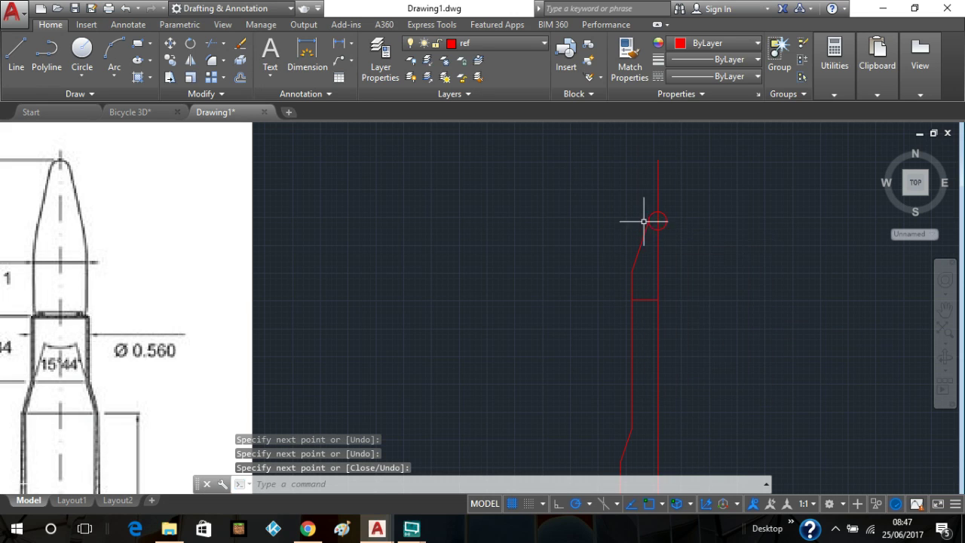
Using the red outline as cutting edges, trim the circle at its top down to a small arc
scroll(728, 178, "down", 2)
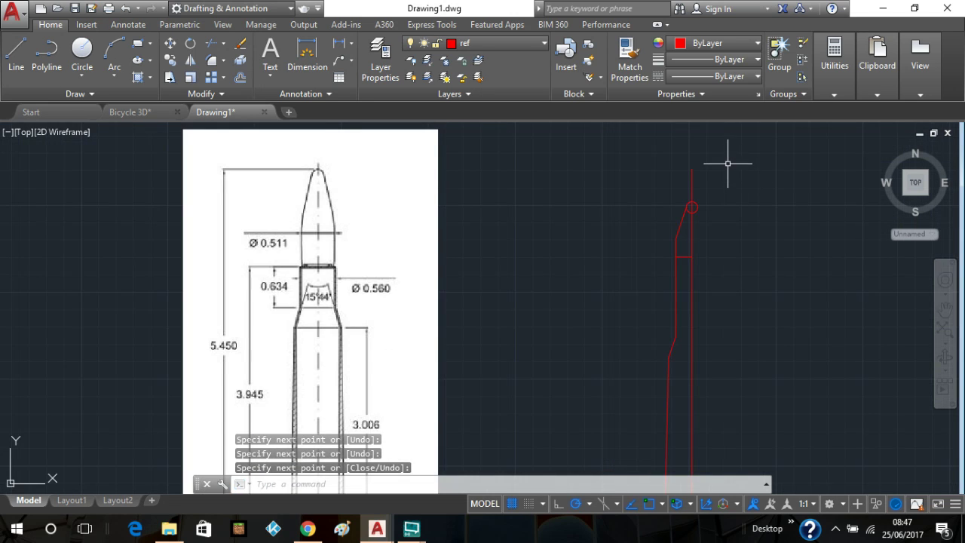
scroll(774, 181, "down", 2)
left_click(757, 156)
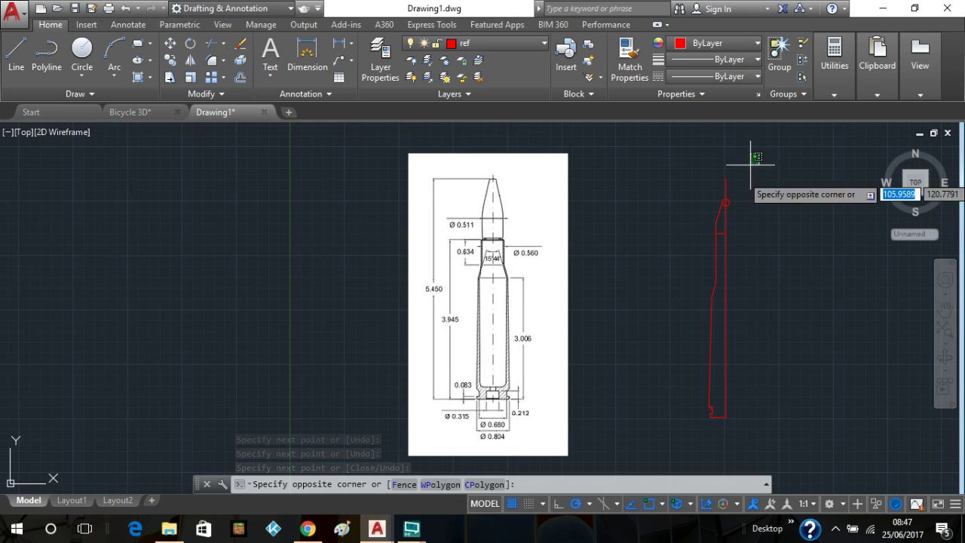
left_click(700, 456)
scroll(828, 304, "up", 2)
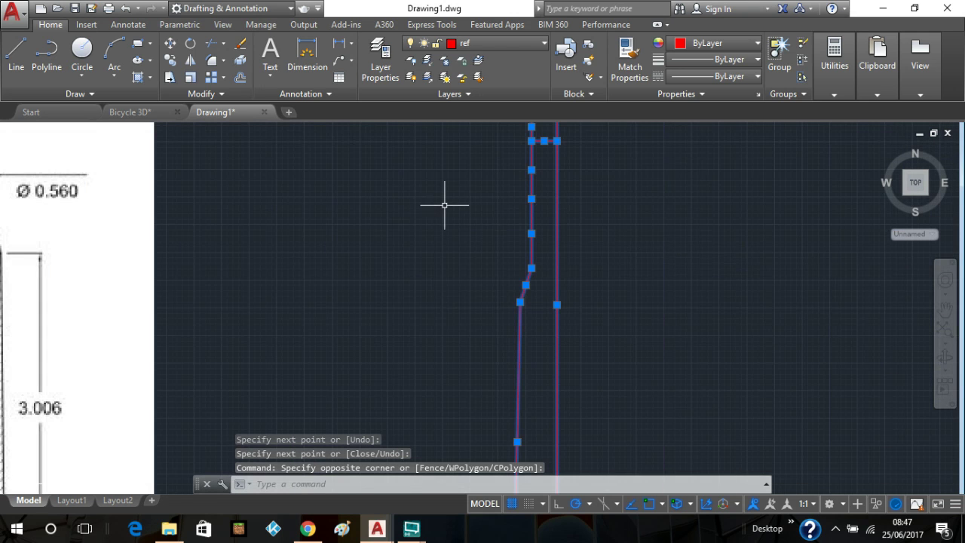
left_click(211, 44)
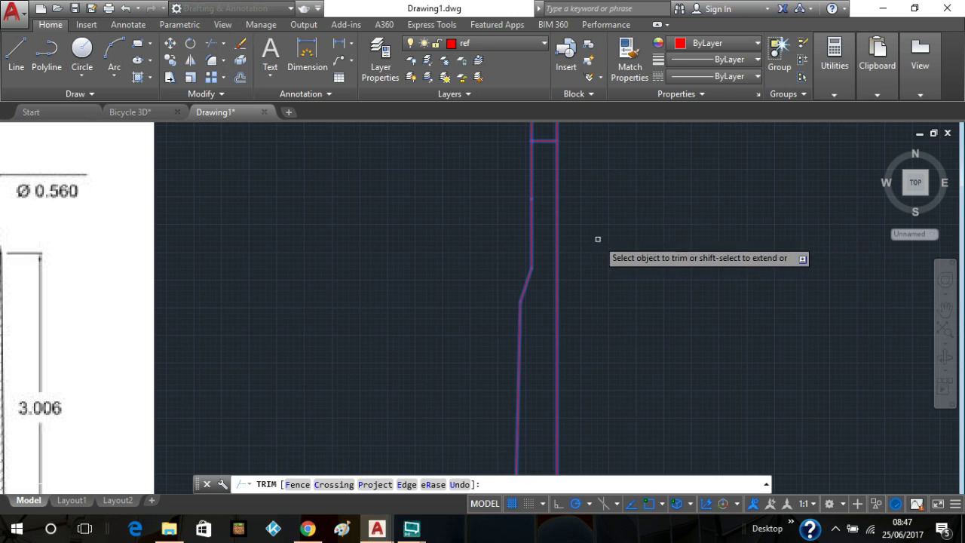
middle_click_drag(627, 211, 724, 414)
scroll(694, 319, "up", 2)
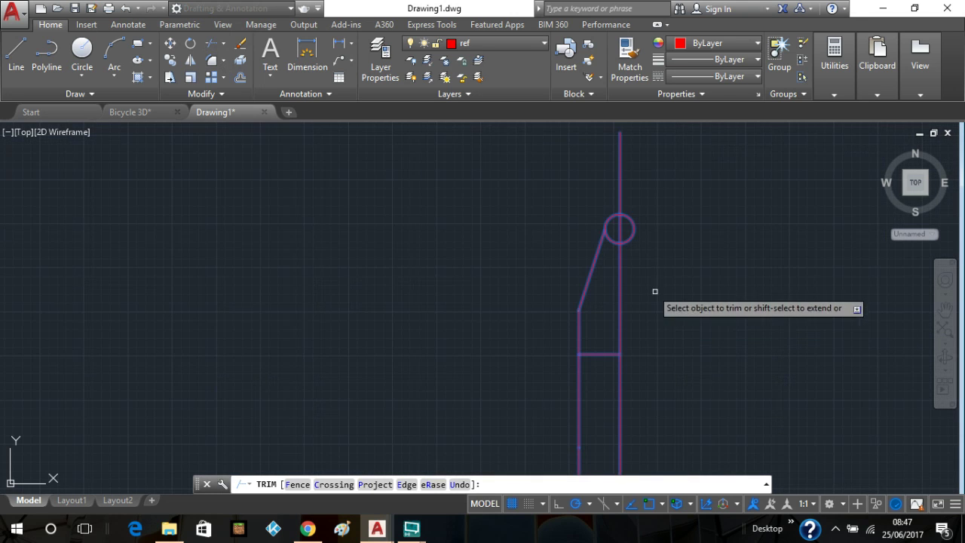
left_click(610, 242)
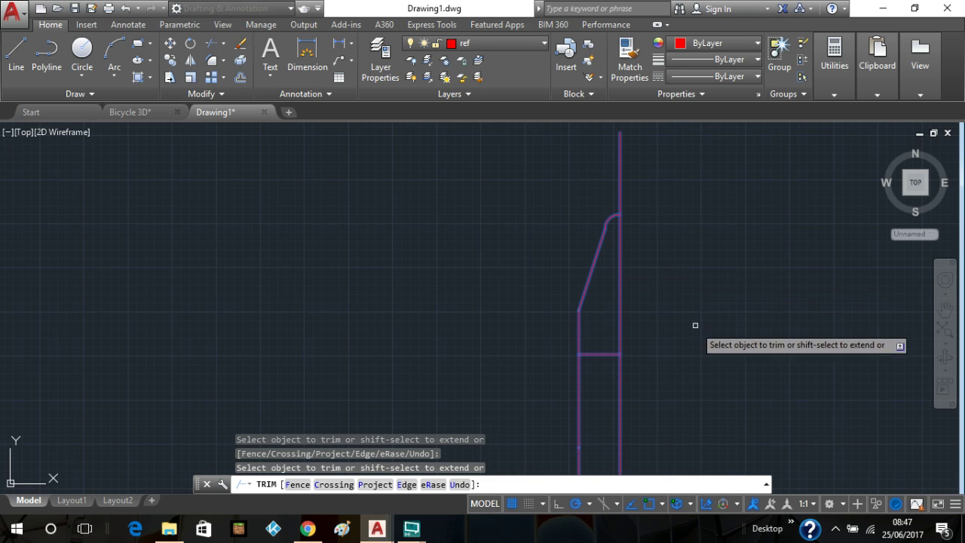
Trim back the small notch at the outline's base
scroll(693, 324, "down", 2)
middle_click_drag(749, 379, 678, 211)
scroll(682, 219, "down", 2)
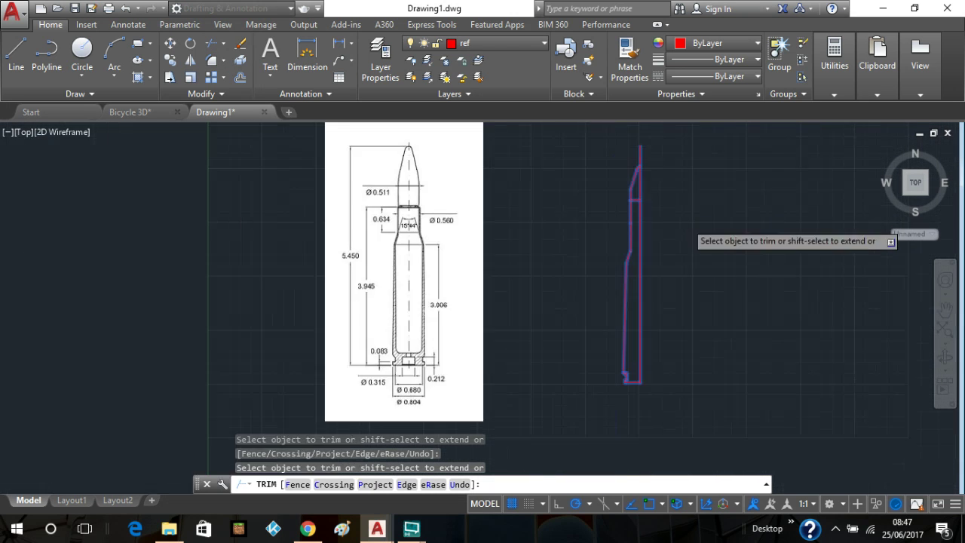
middle_click_drag(792, 455, 769, 369)
scroll(768, 369, "up", 4)
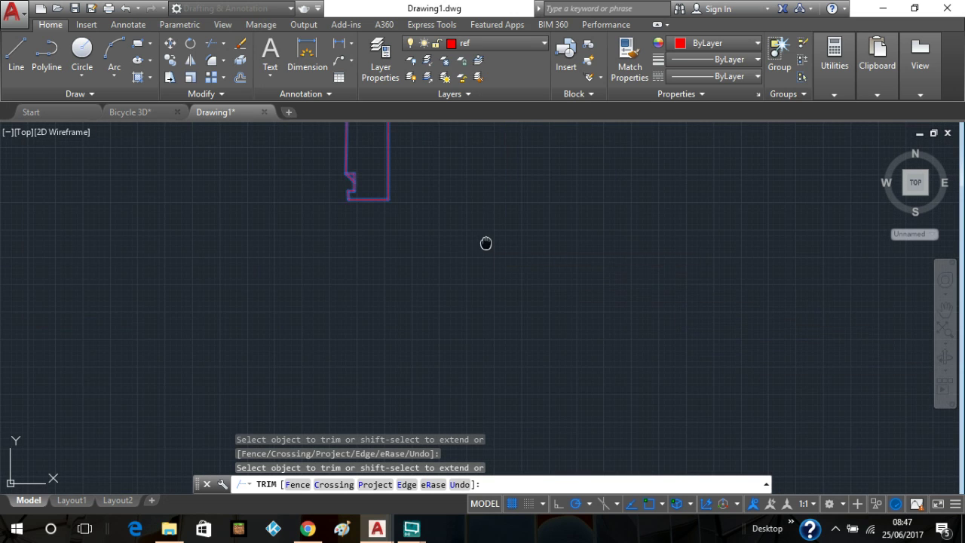
middle_click_drag(415, 203, 576, 316)
scroll(534, 295, "up", 2)
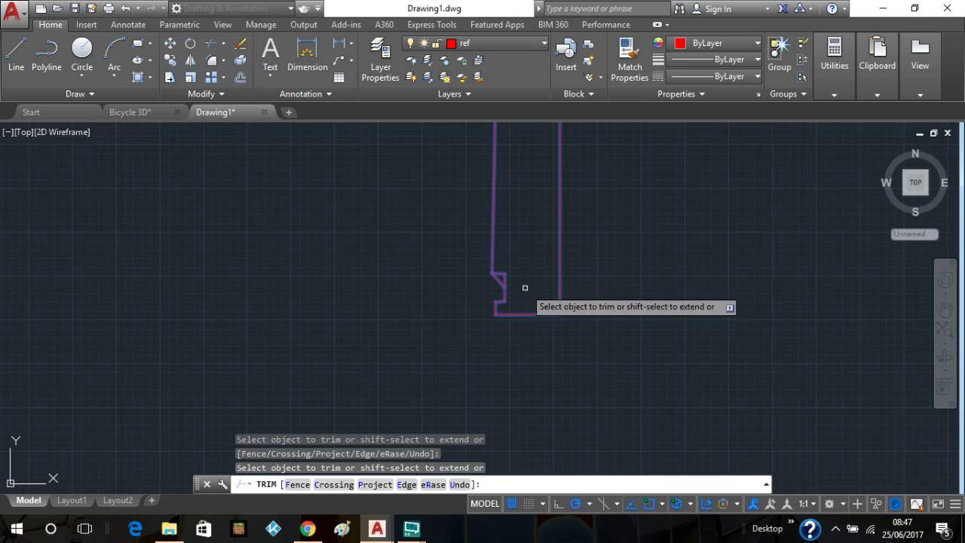
left_click(503, 273)
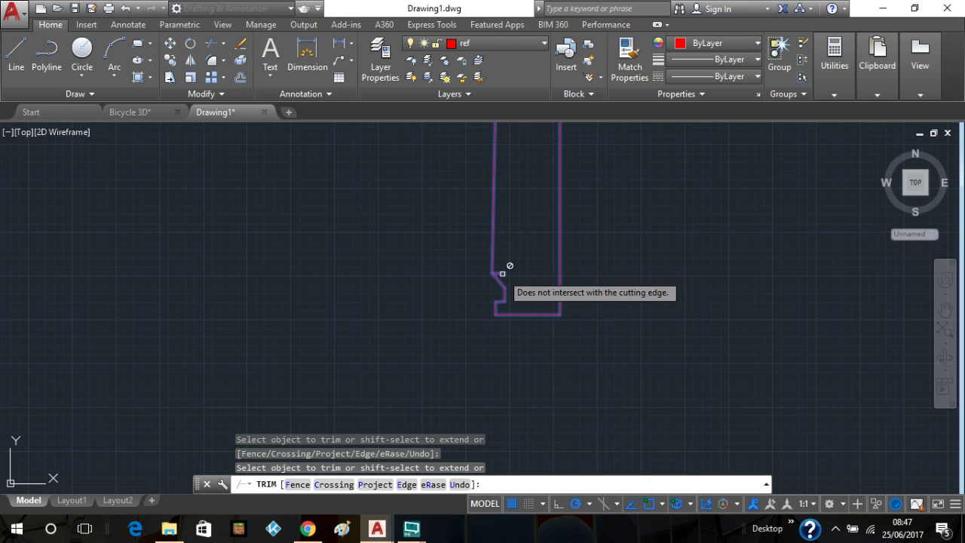
key("Escape")
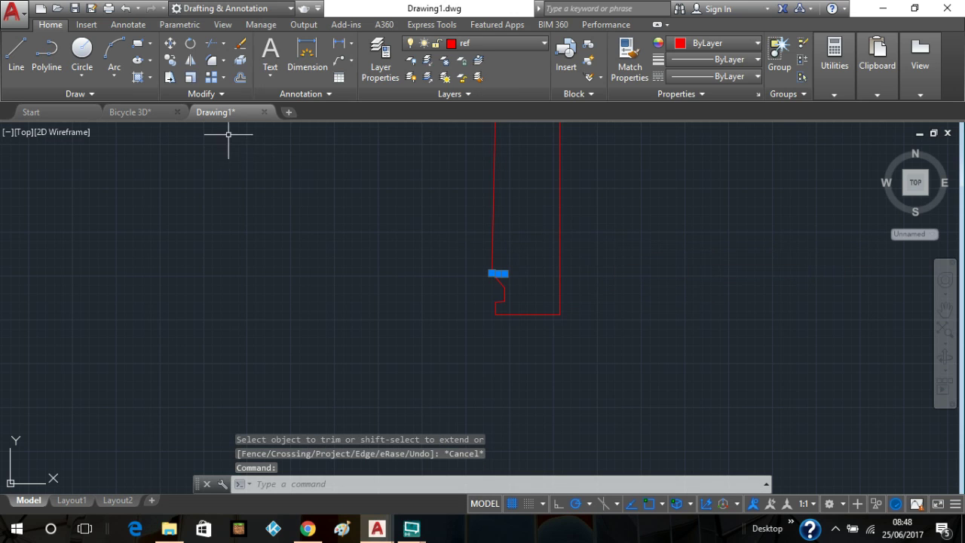
Erase the base notch segment and the long vertical centre line
left_click(240, 45)
scroll(478, 319, "down", 2)
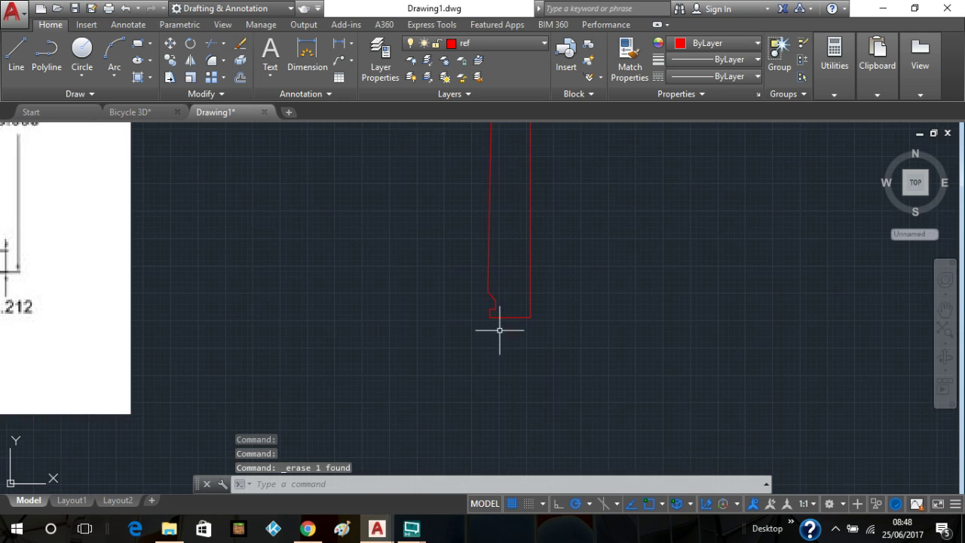
scroll(617, 240, "up", 2)
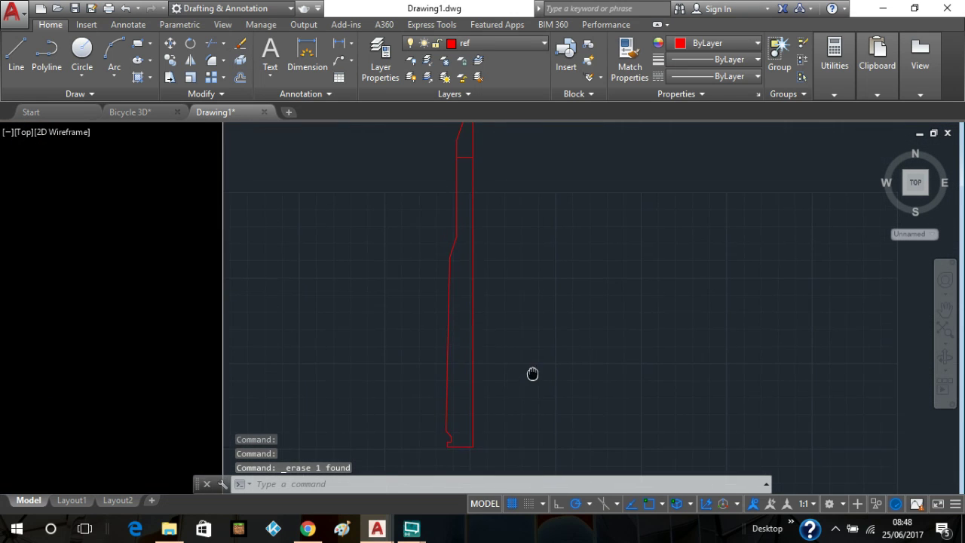
scroll(541, 355, "down", 4)
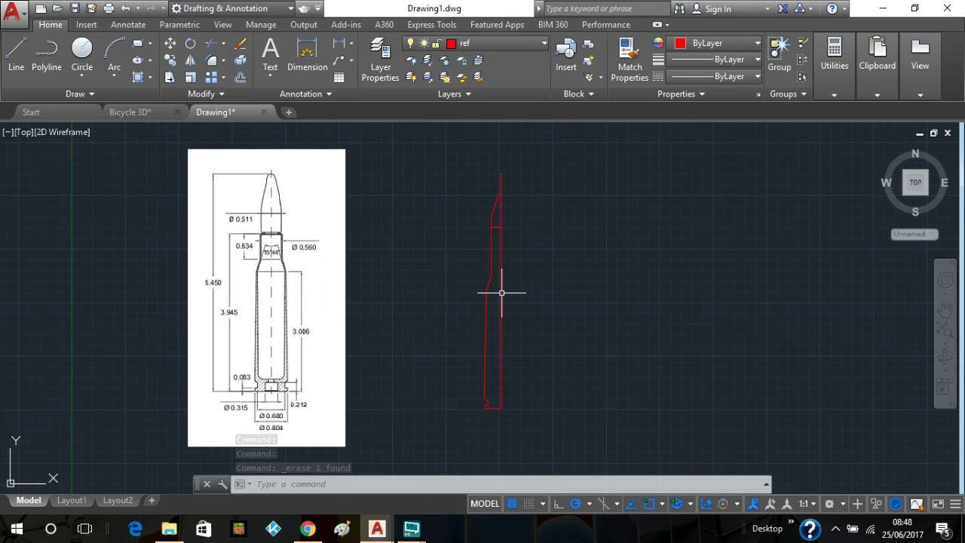
left_click(502, 290)
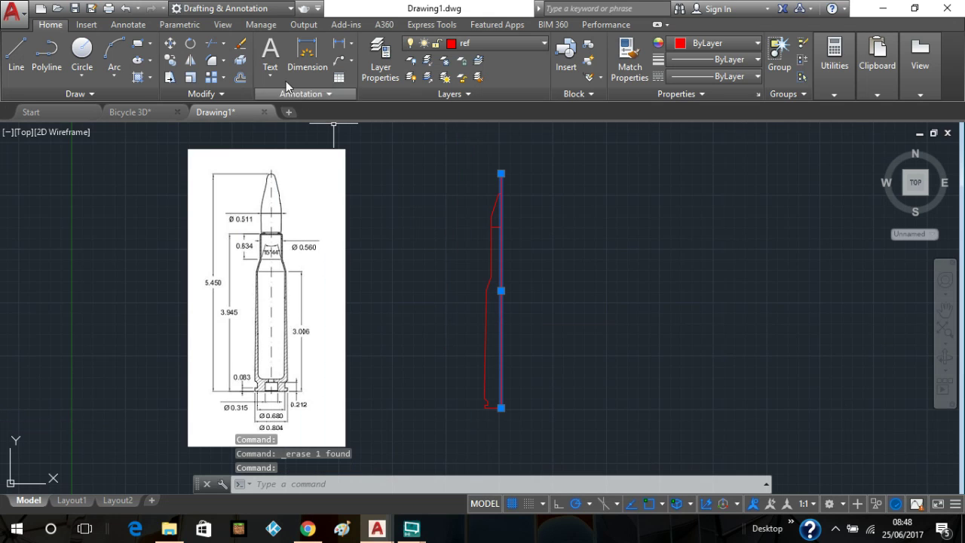
left_click(240, 46)
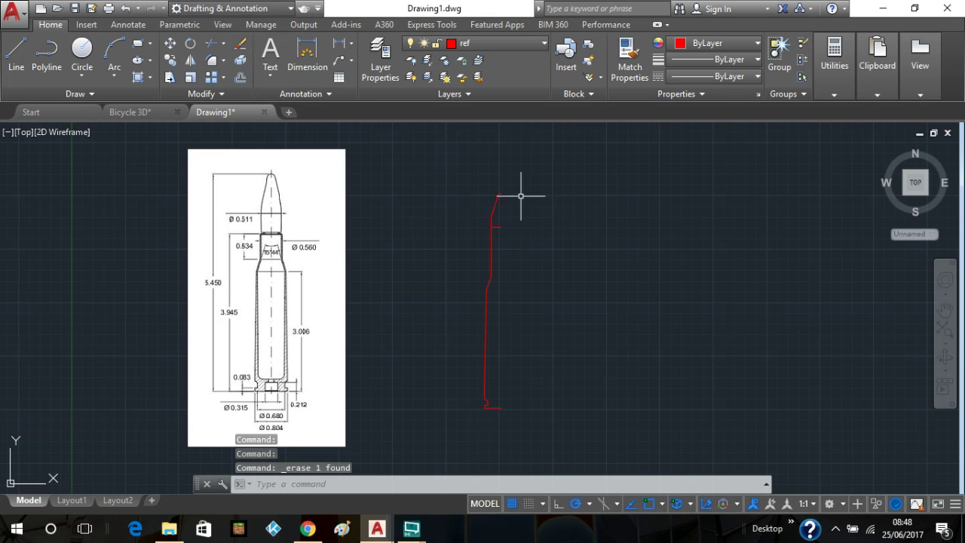
scroll(508, 185, "up", 4)
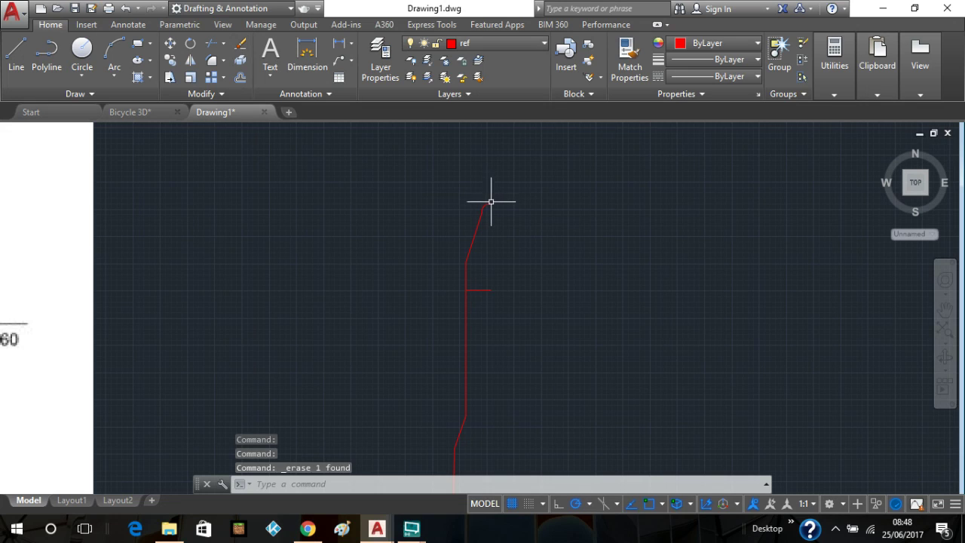
left_click(492, 203)
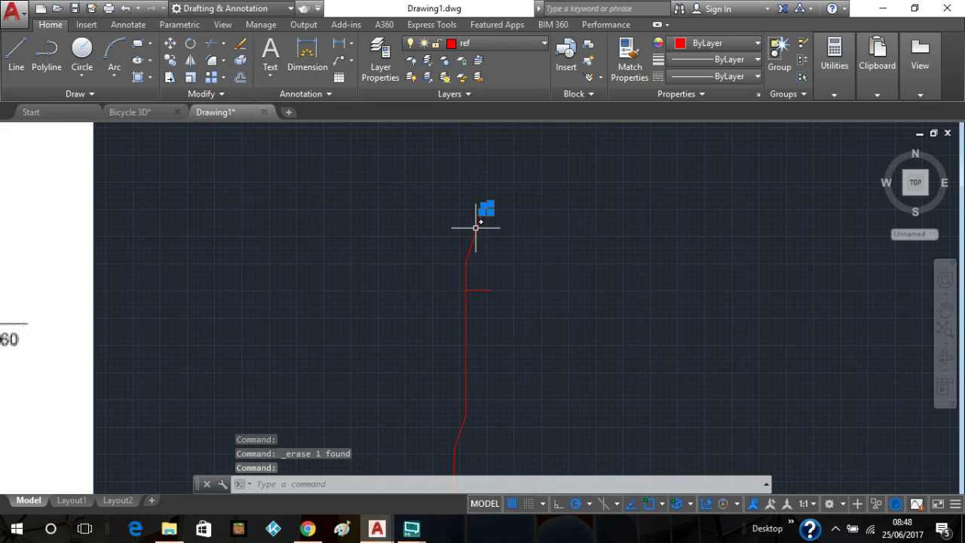
Move the selected tip and neck segments horizontally to the right of the case body
left_click(476, 227)
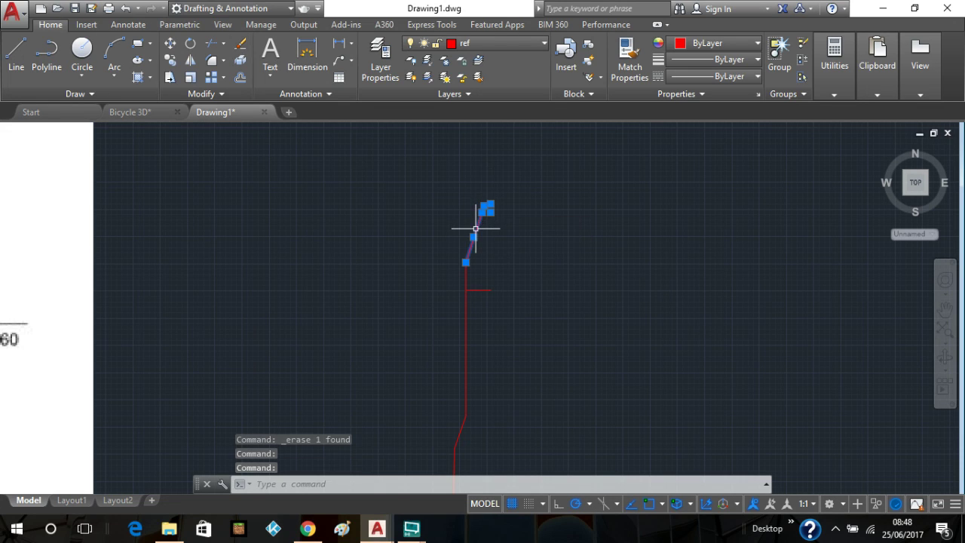
left_click(465, 276)
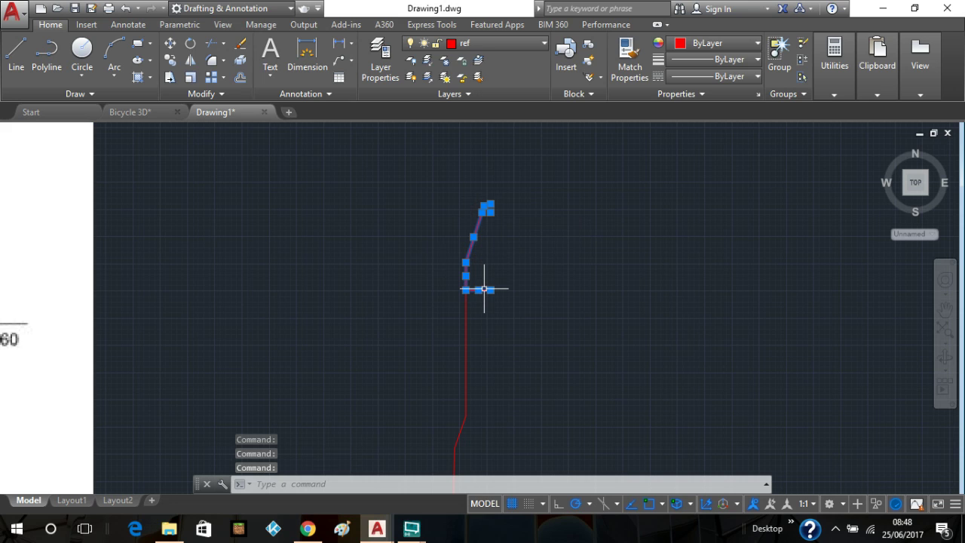
scroll(605, 285, "down", 2)
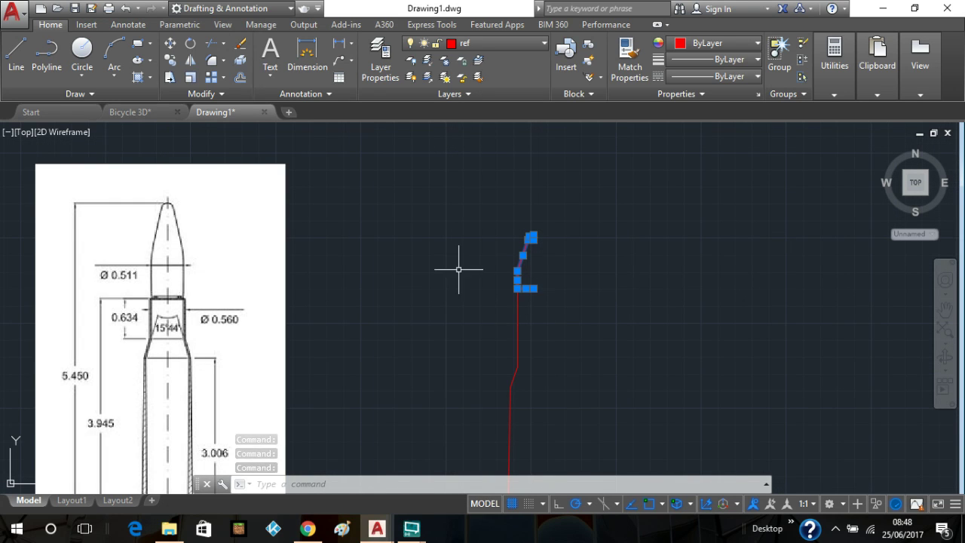
scroll(403, 258, "down", 2)
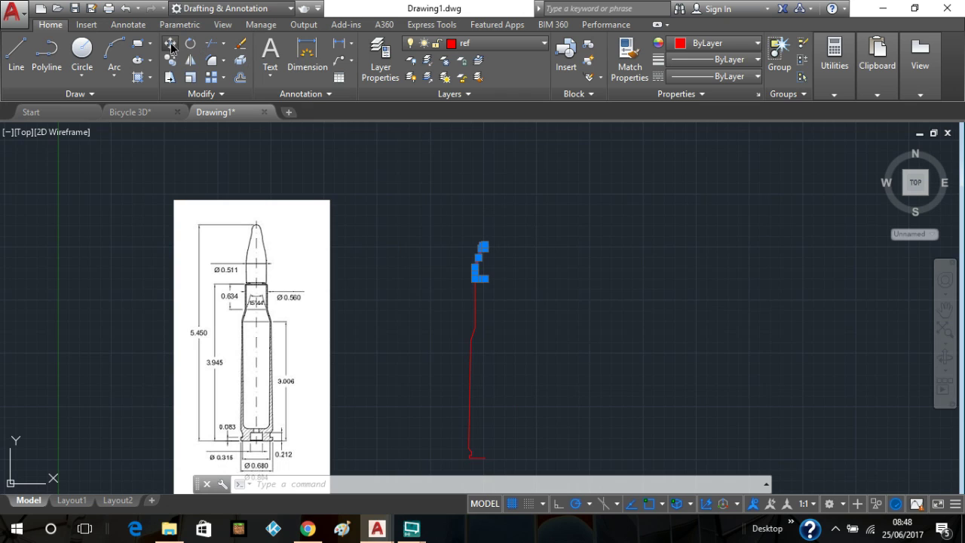
left_click(171, 45)
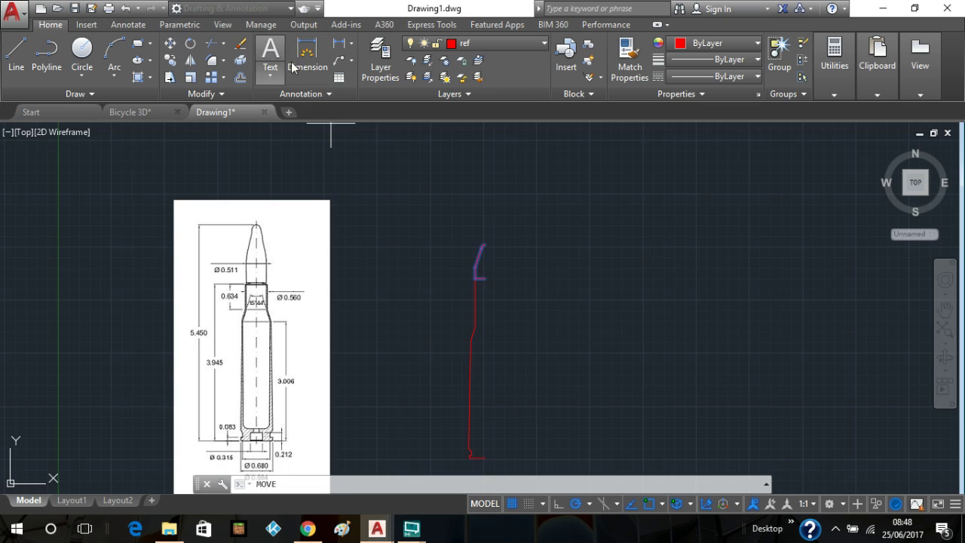
left_click(484, 278)
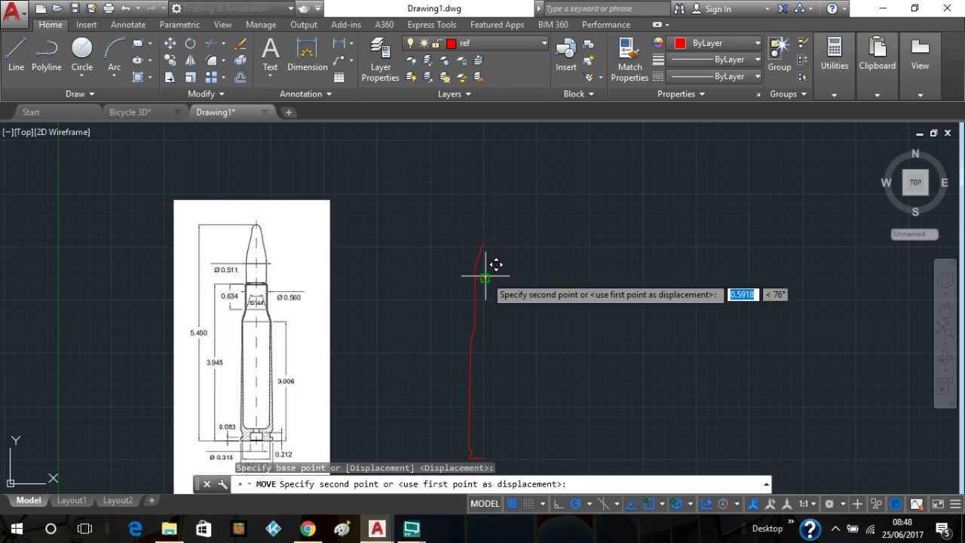
left_click(544, 278)
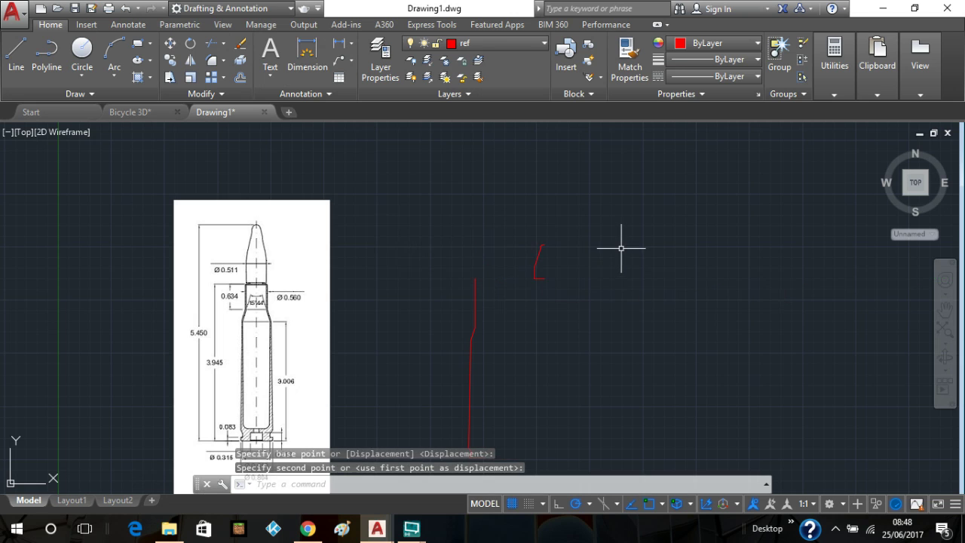
scroll(620, 248, "up", 2)
scroll(614, 239, "down", 4)
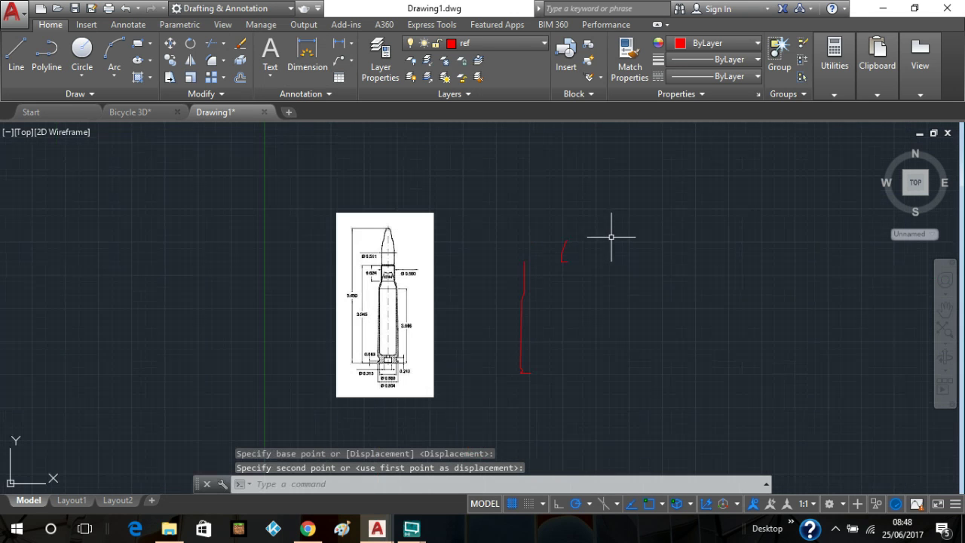